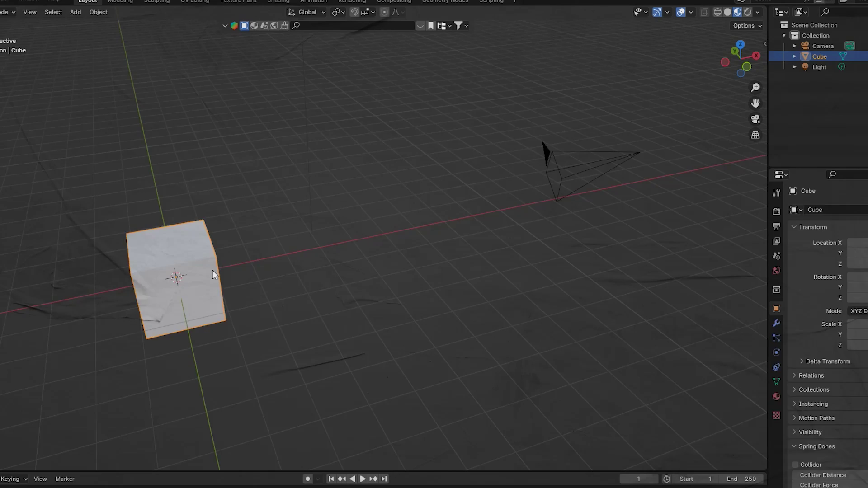
- Preview the Tiny Eye workflow by deleting the cube and browsing for an add-on file
{"action": "key", "text": "Delete"}
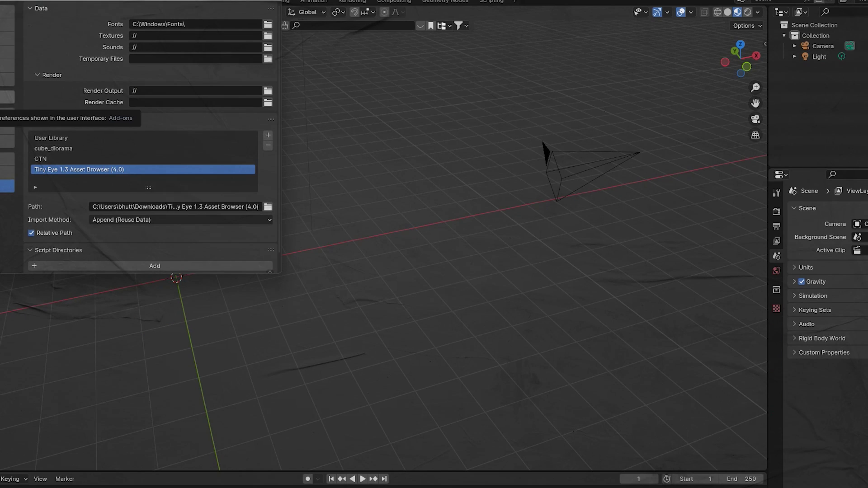
{"action": "left_click", "coordinate": [199, 9]}
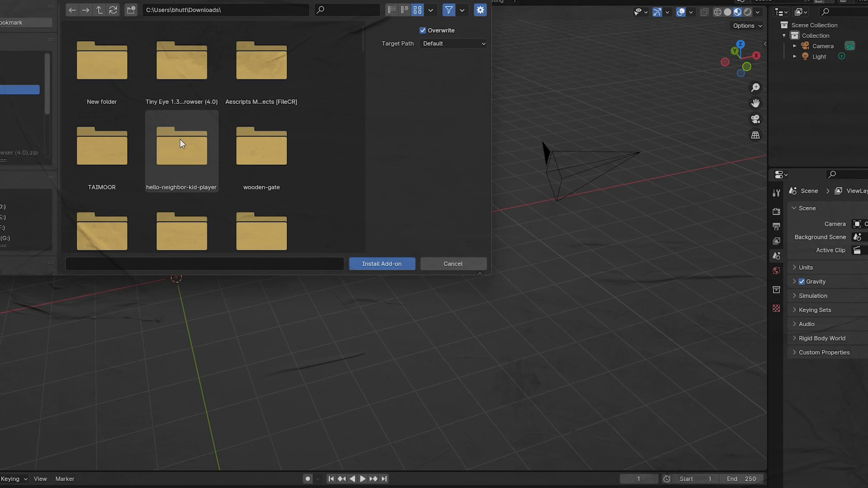
{"action": "scroll", "coordinate": [158, 129], "scroll_direction": "down", "scroll_amount": 3}
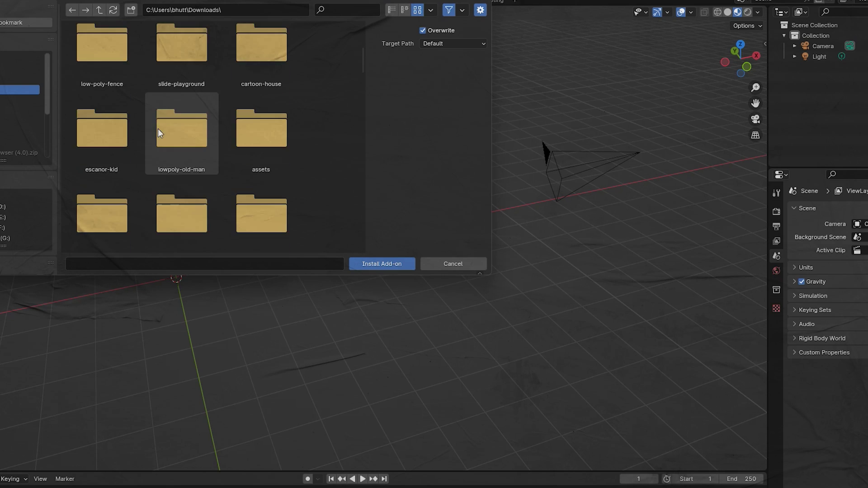
{"action": "scroll", "coordinate": [158, 128], "scroll_direction": "down", "scroll_amount": 3}
{"action": "scroll", "coordinate": [158, 129], "scroll_direction": "down", "scroll_amount": 1}
{"action": "scroll", "coordinate": [245, 167], "scroll_direction": "up", "scroll_amount": 1}
{"action": "scroll", "coordinate": [155, 192], "scroll_direction": "down", "scroll_amount": 4}
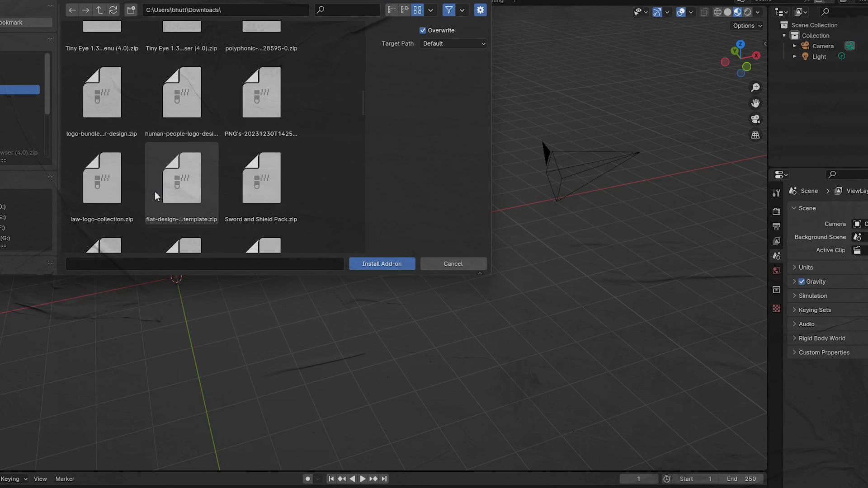
{"action": "scroll", "coordinate": [155, 191], "scroll_direction": "up", "scroll_amount": 3}
{"action": "scroll", "coordinate": [126, 159], "scroll_direction": "up", "scroll_amount": 1}
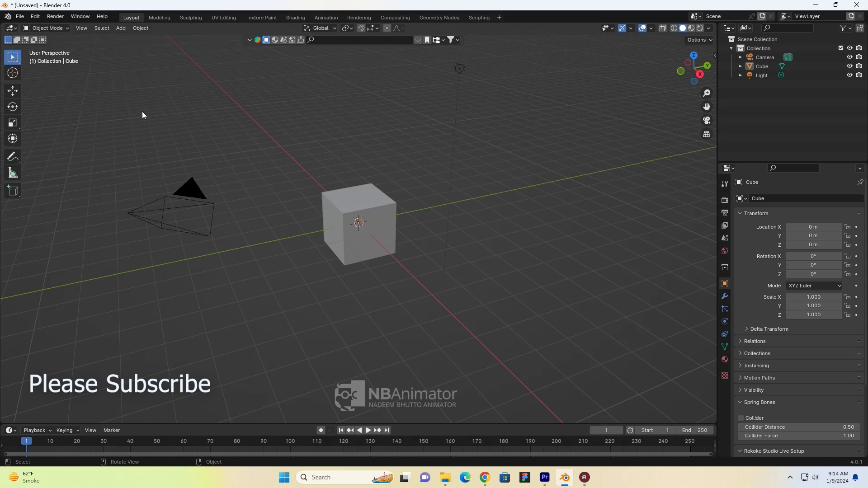
- Open Preferences from the Edit menu, landing on the Add-ons page
{"action": "left_click", "coordinate": [18, 21]}
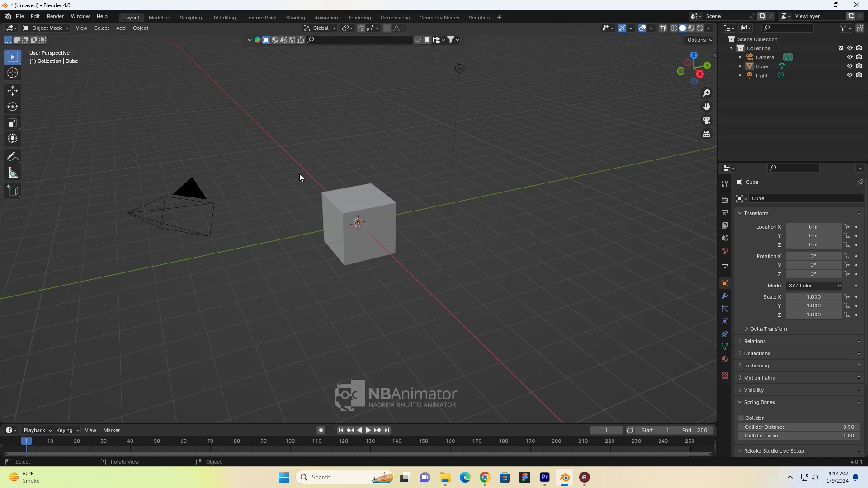
{"action": "left_click", "coordinate": [35, 16]}
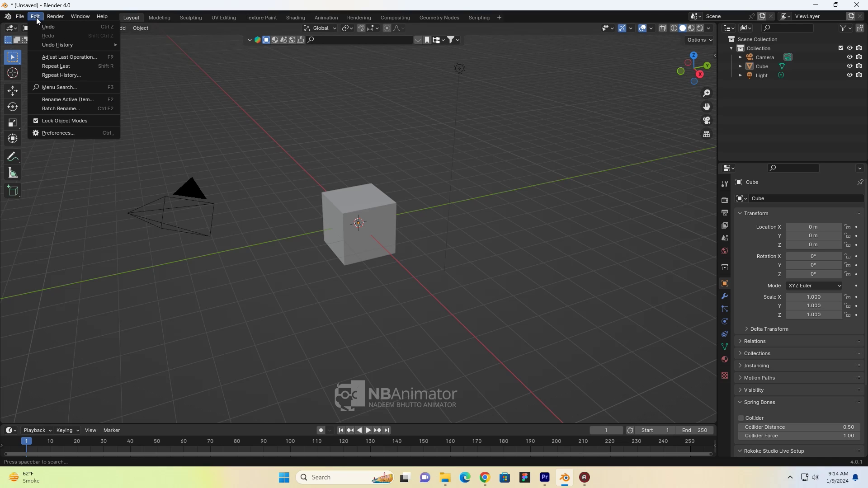
{"action": "left_click", "coordinate": [58, 134]}
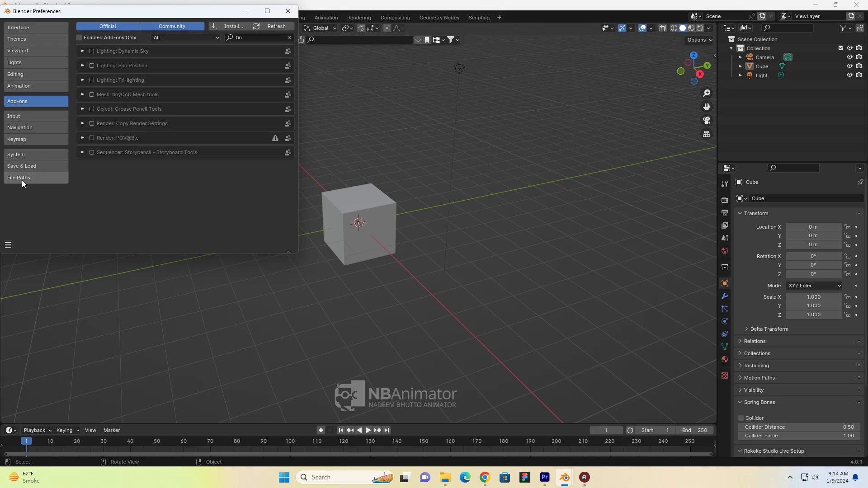
- Show the File Paths page, then move and enlarge the Preferences window to reveal Asset Libraries
{"action": "left_click", "coordinate": [22, 180]}
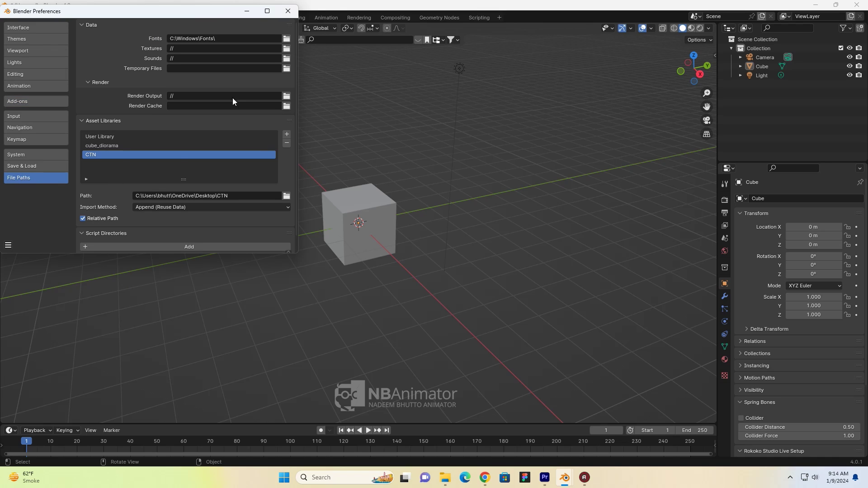
{"action": "left_click_drag", "start_coordinate": [238, 10], "coordinate": [263, 16]}
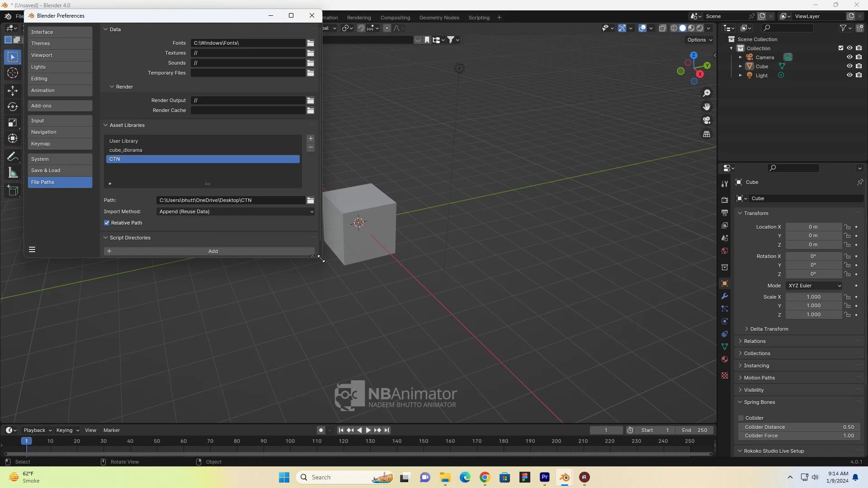
{"action": "left_click_drag", "start_coordinate": [329, 266], "coordinate": [370, 303]}
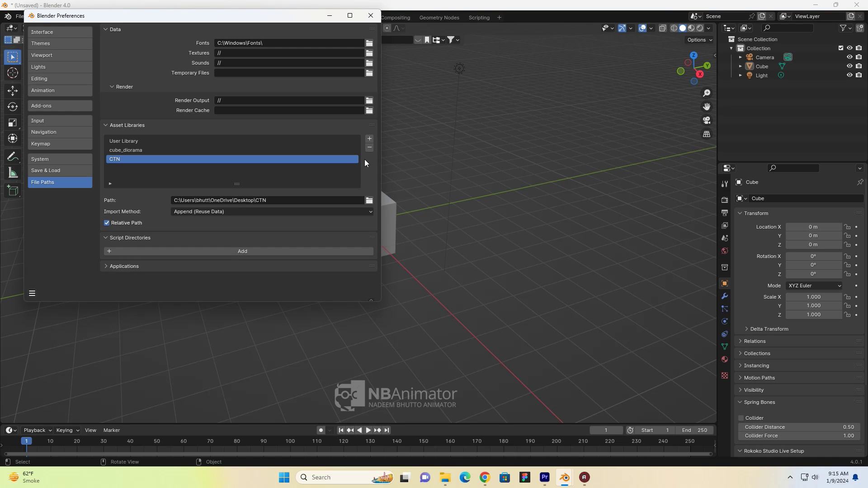
- Add the inner 'Tiny Eye 1.3 Asset Browser (4.0)' folder from Downloads as an asset library
{"action": "left_click", "coordinate": [370, 140]}
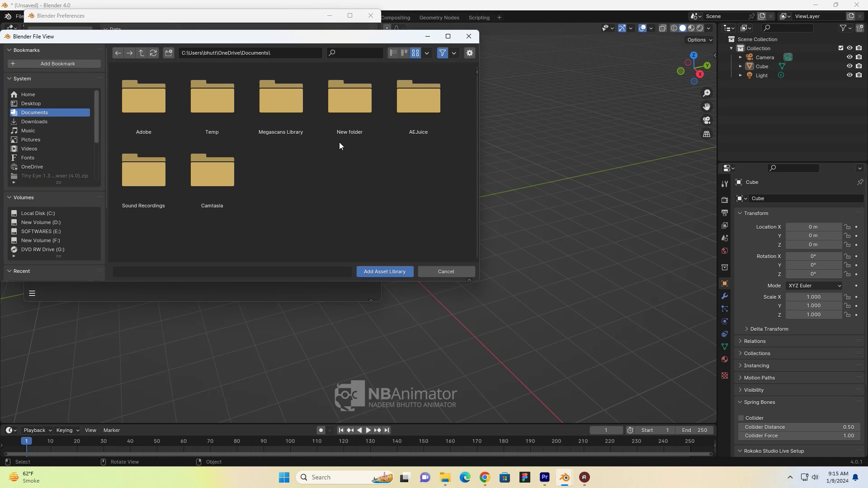
{"action": "left_click", "coordinate": [281, 97]}
{"action": "scroll", "coordinate": [96, 136], "scroll_direction": "down", "scroll_amount": 2}
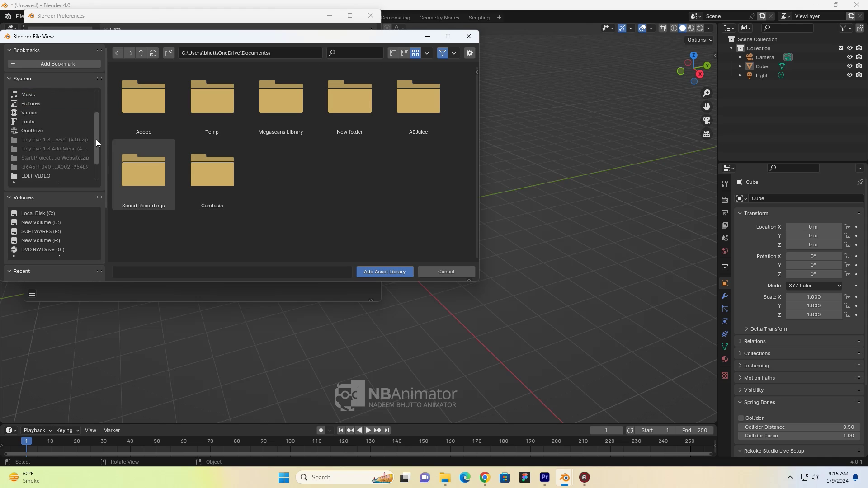
{"action": "scroll", "coordinate": [93, 104], "scroll_direction": "up", "scroll_amount": 1}
{"action": "scroll", "coordinate": [93, 104], "scroll_direction": "up", "scroll_amount": 1}
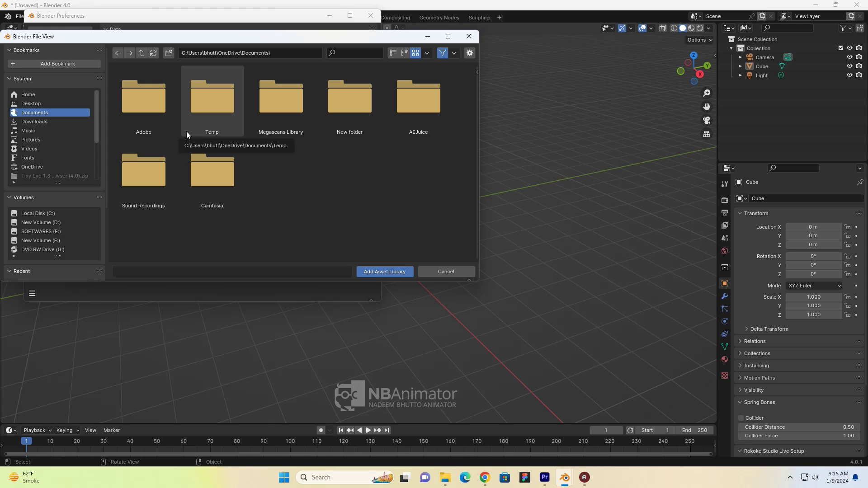
{"action": "left_click", "coordinate": [31, 123]}
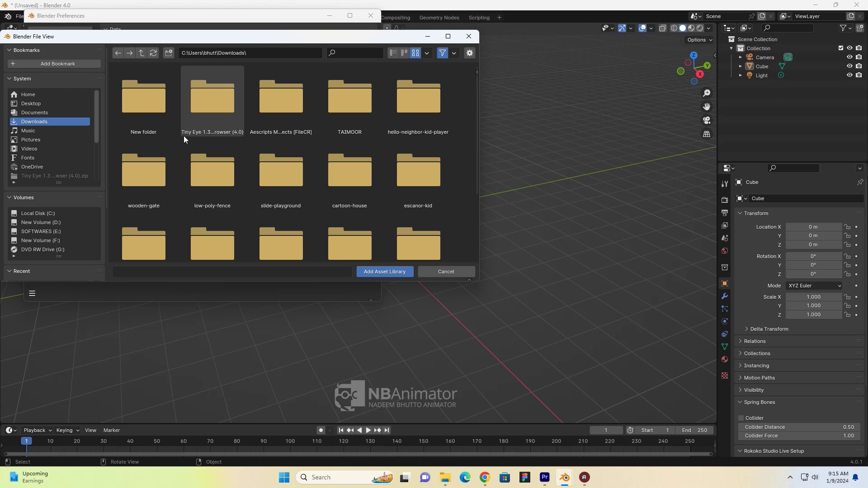
{"action": "double_click", "coordinate": [222, 107]}
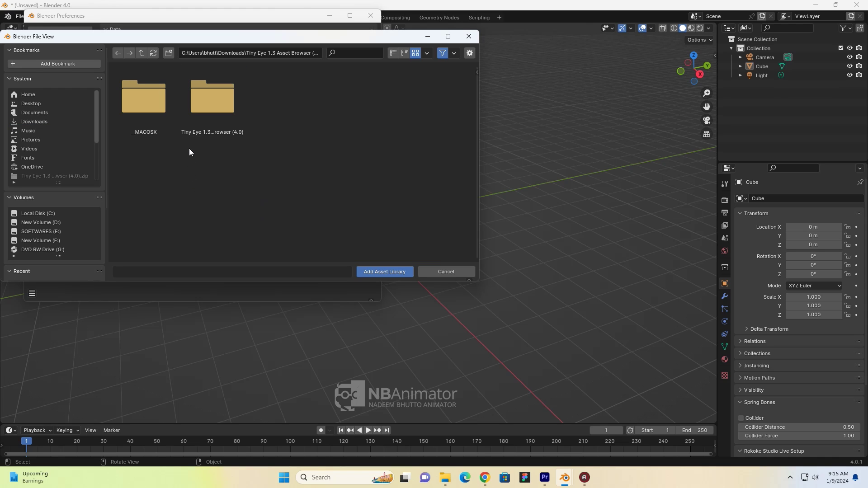
{"action": "left_click", "coordinate": [210, 113]}
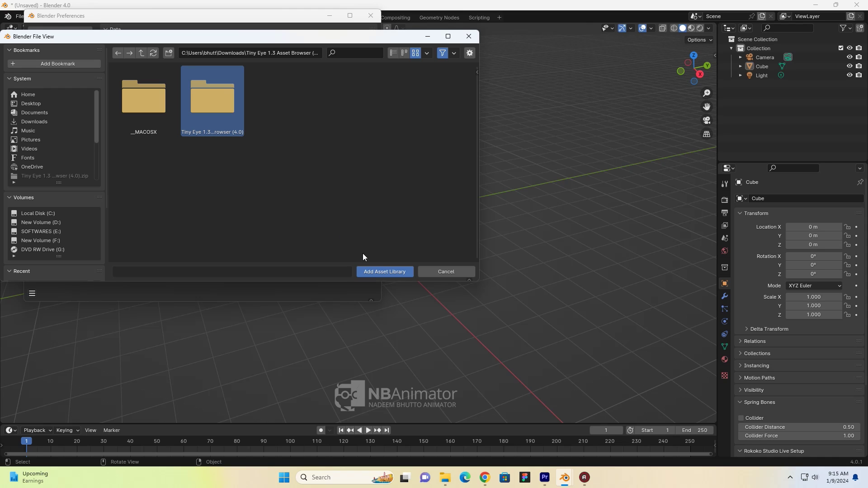
{"action": "left_click", "coordinate": [380, 274]}
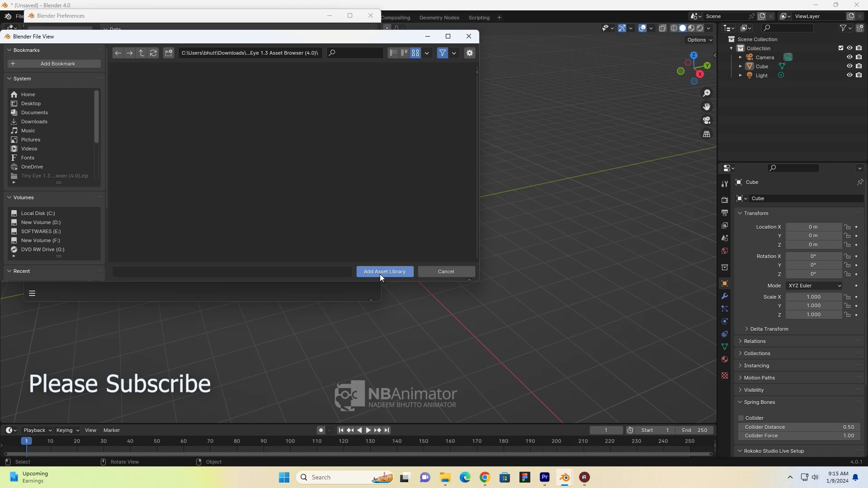
{"action": "left_click", "coordinate": [380, 273]}
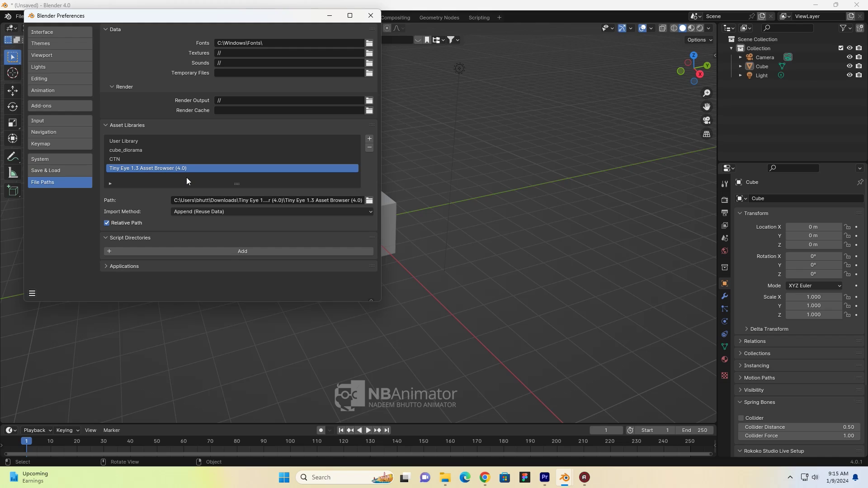
- Save Preferences, close the Preferences window, and orbit and zoom around the default cube
{"action": "left_click", "coordinate": [32, 294]}
{"action": "left_click", "coordinate": [65, 268]}
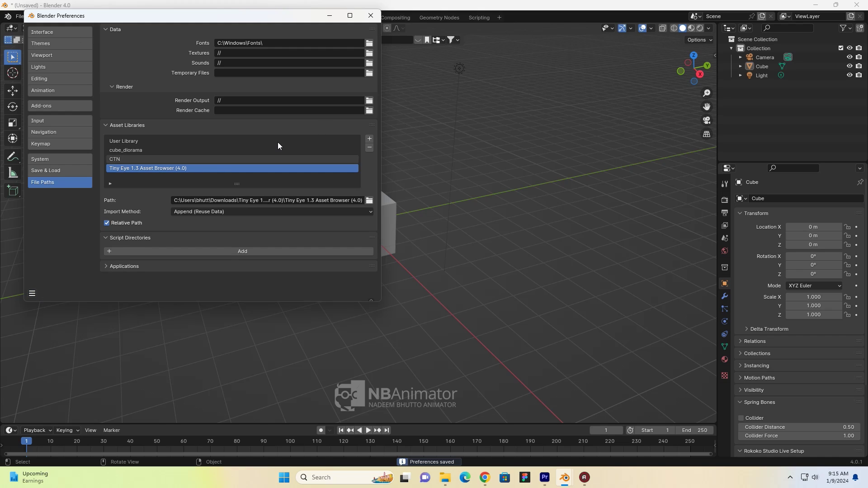
{"action": "left_click", "coordinate": [371, 16]}
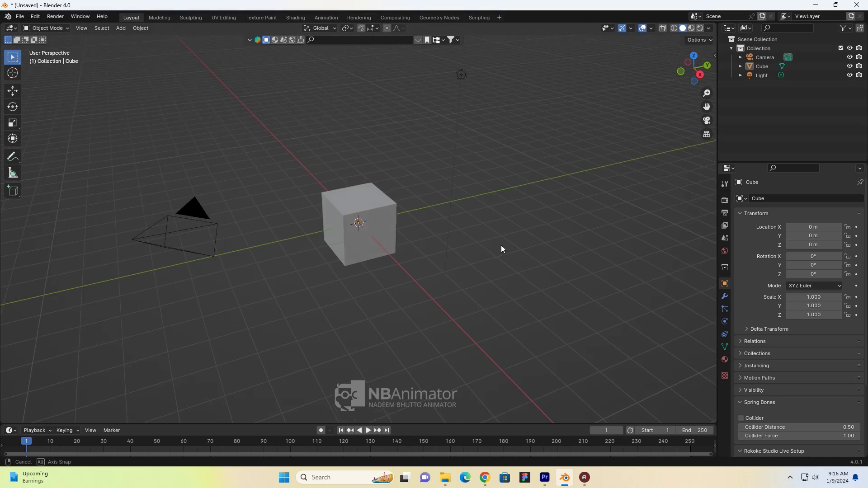
{"action": "mouse_move", "coordinate": [502, 245]}
{"action": "middle_mouse_down"}
{"action": "mouse_move", "coordinate": [483, 237]}
{"action": "mouse_move", "coordinate": [527, 249]}
{"action": "mouse_move", "coordinate": [446, 259]}
{"action": "mouse_move", "coordinate": [485, 253]}
{"action": "mouse_move", "coordinate": [421, 279]}
{"action": "mouse_move", "coordinate": [349, 236]}
{"action": "mouse_move", "coordinate": [289, 235]}
{"action": "mouse_move", "coordinate": [275, 211]}
{"action": "mouse_move", "coordinate": [288, 253]}
{"action": "mouse_move", "coordinate": [503, 251]}
{"action": "mouse_move", "coordinate": [430, 263]}
{"action": "middle_mouse_up"}
{"action": "scroll", "coordinate": [430, 262], "scroll_direction": "up", "scroll_amount": 1}
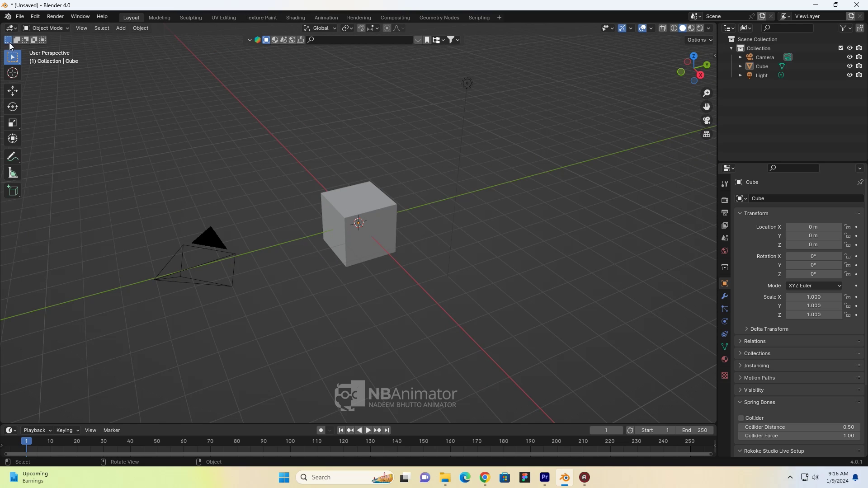
- Split the viewport and turn the widened left half into an Asset Browser
{"action": "left_click_drag", "start_coordinate": [38, 29], "coordinate": [183, 47]}
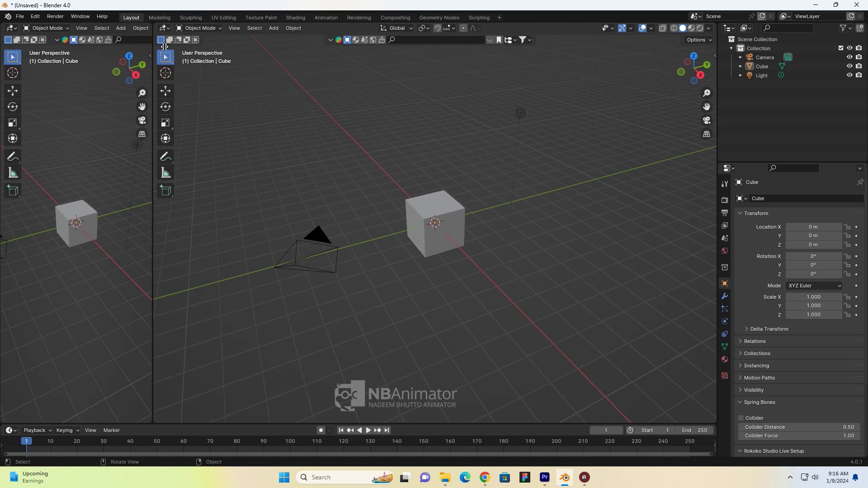
{"action": "left_click", "coordinate": [13, 29]}
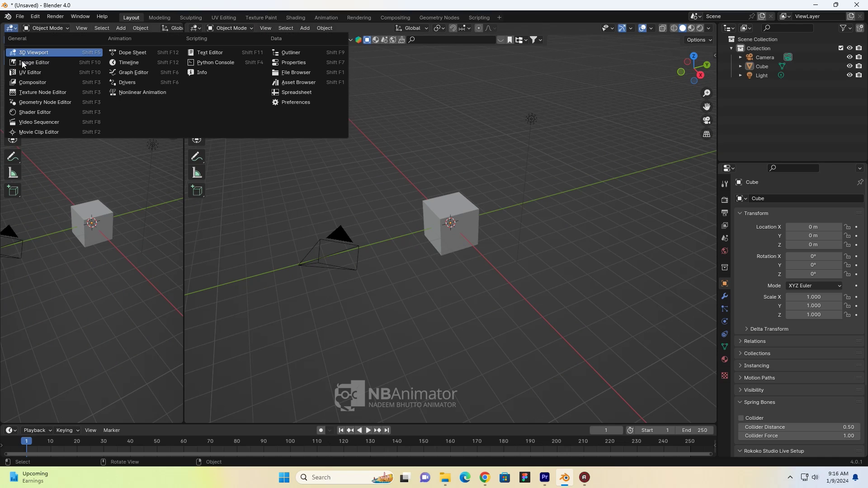
{"action": "left_click", "coordinate": [294, 82]}
{"action": "left_click_drag", "start_coordinate": [181, 212], "coordinate": [320, 206]}
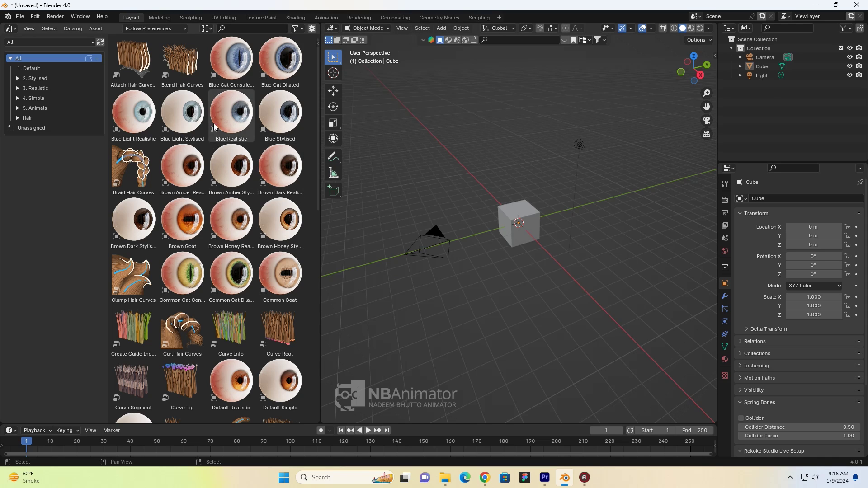
{"action": "mouse_move", "coordinate": [316, 267]}
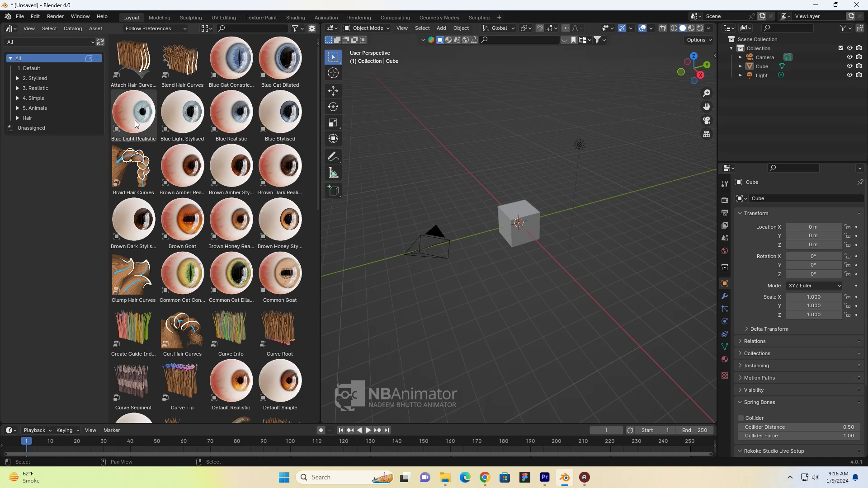
- Narrow the Asset Browser to three columns and drop Brown Dark Realistic at about X 5 m
{"action": "left_click_drag", "start_coordinate": [317, 267], "coordinate": [286, 263]}
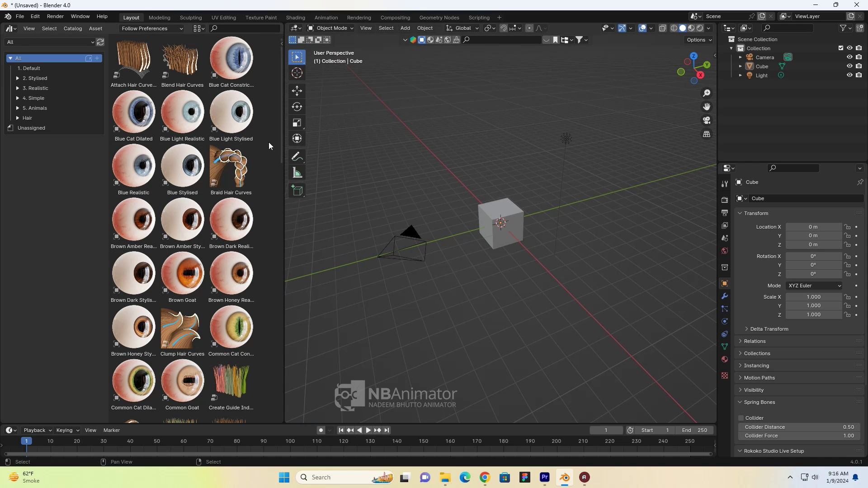
{"action": "mouse_move", "coordinate": [279, 151]}
{"action": "left_mouse_down"}
{"action": "mouse_move", "coordinate": [269, 292]}
{"action": "mouse_move", "coordinate": [275, 147]}
{"action": "left_mouse_up"}
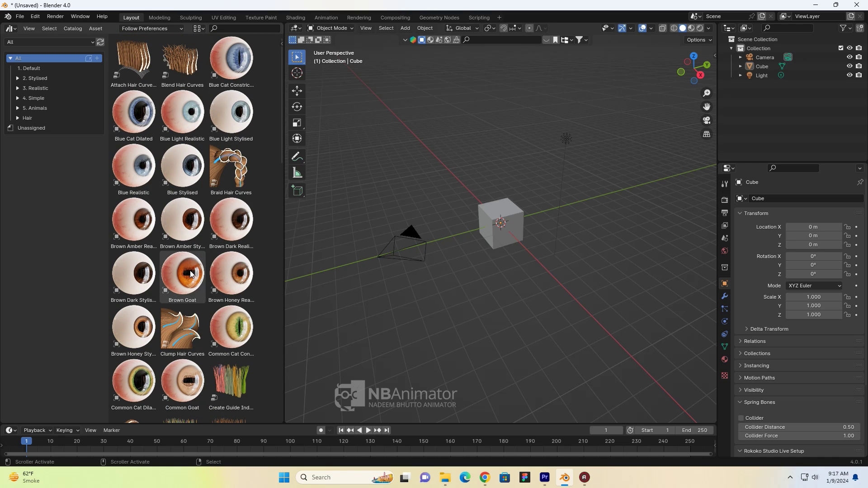
{"action": "mouse_move", "coordinate": [243, 228]}
{"action": "left_mouse_down"}
{"action": "mouse_move", "coordinate": [561, 264]}
{"action": "mouse_move", "coordinate": [513, 297]}
{"action": "left_mouse_up"}
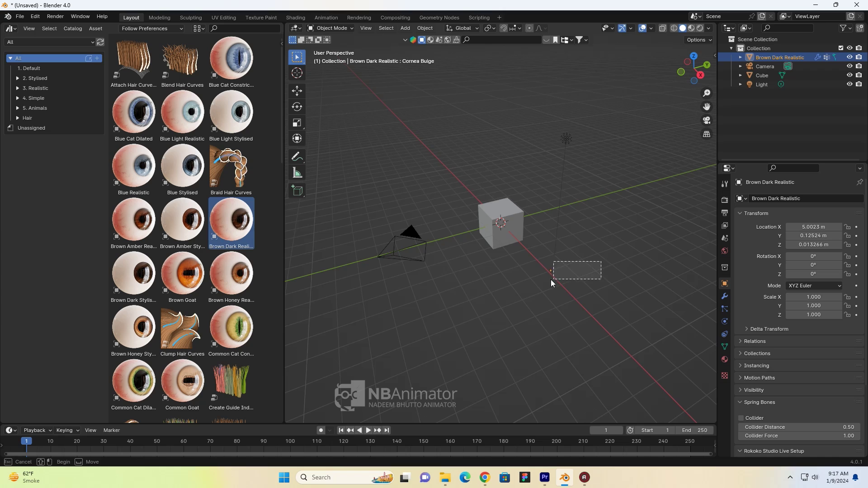
- Select the Brown Dark Realistic eyeball, frame it with Numpad period, and orbit around it
{"action": "left_click_drag", "start_coordinate": [596, 247], "coordinate": [516, 298]}
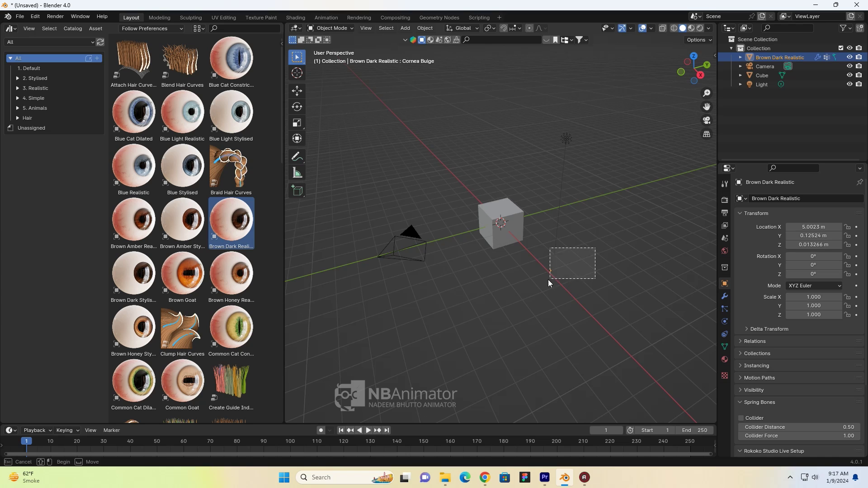
{"action": "left_click", "coordinate": [623, 278]}
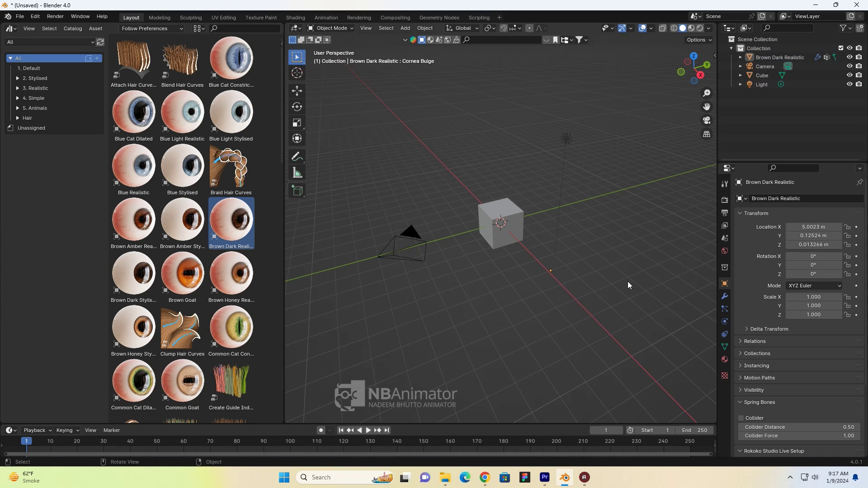
{"action": "left_click_drag", "start_coordinate": [594, 262], "coordinate": [549, 289]}
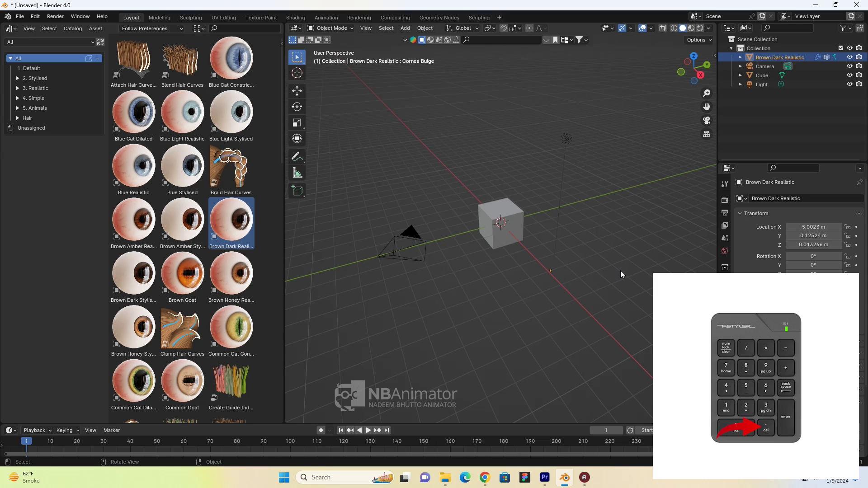
{"action": "key", "text": "KP_Decimal"}
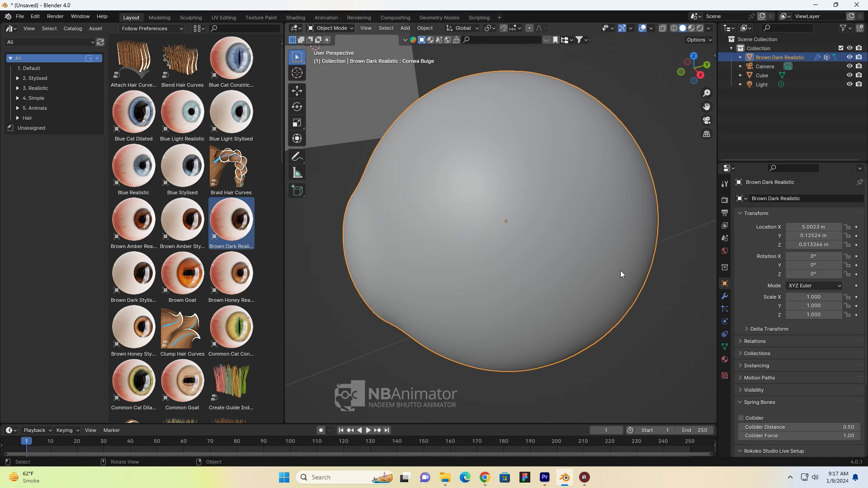
{"action": "mouse_move", "coordinate": [620, 271]}
{"action": "middle_mouse_down", "text": "ctrl"}
{"action": "mouse_move", "coordinate": [463, 276]}
{"action": "mouse_move", "coordinate": [534, 259]}
{"action": "middle_mouse_up", "text": "ctrl"}
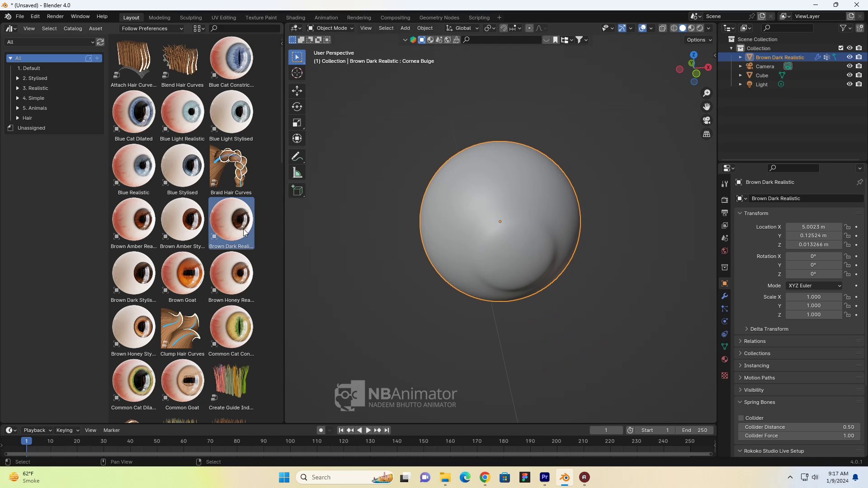
{"action": "mouse_move", "coordinate": [530, 249]}
{"action": "middle_mouse_down"}
{"action": "mouse_move", "coordinate": [444, 246]}
{"action": "mouse_move", "coordinate": [677, 44]}
{"action": "middle_mouse_up"}
- Switch to Material Preview, orbit the eyeball, and widen the scrolled asset library to four columns
{"action": "left_click", "coordinate": [692, 29]}
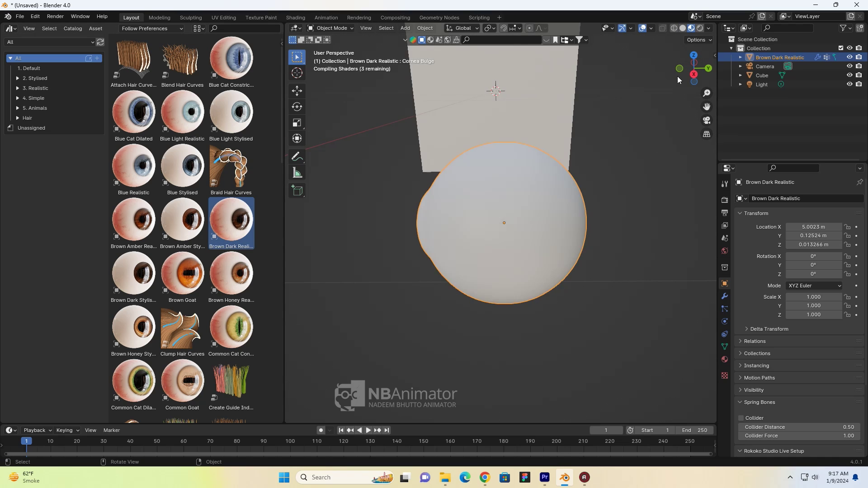
{"action": "mouse_move", "coordinate": [598, 216]}
{"action": "middle_mouse_down"}
{"action": "mouse_move", "coordinate": [589, 305]}
{"action": "mouse_move", "coordinate": [629, 237]}
{"action": "mouse_move", "coordinate": [528, 267]}
{"action": "mouse_move", "coordinate": [601, 262]}
{"action": "mouse_move", "coordinate": [494, 279]}
{"action": "mouse_move", "coordinate": [455, 241]}
{"action": "mouse_move", "coordinate": [509, 278]}
{"action": "mouse_move", "coordinate": [442, 277]}
{"action": "mouse_move", "coordinate": [470, 241]}
{"action": "mouse_move", "coordinate": [566, 304]}
{"action": "middle_mouse_up"}
{"action": "scroll", "coordinate": [602, 262], "scroll_direction": "down", "scroll_amount": 4}
{"action": "scroll", "coordinate": [184, 247], "scroll_direction": "down", "scroll_amount": 5}
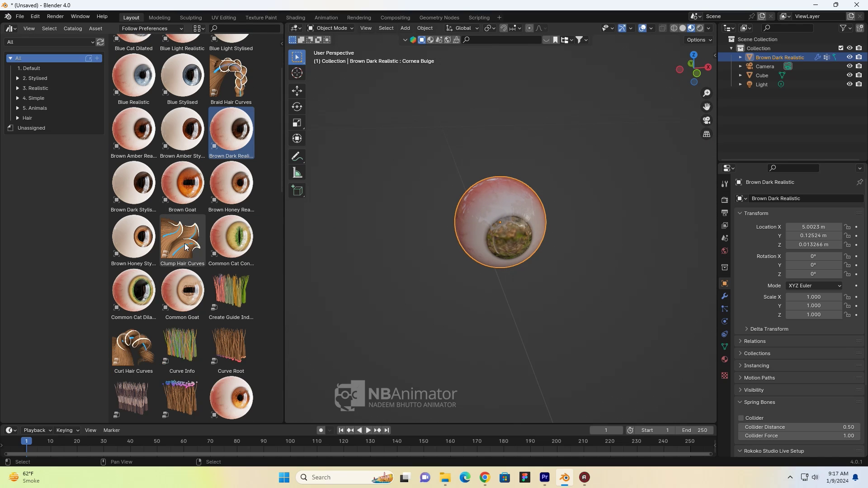
{"action": "scroll", "coordinate": [184, 247], "scroll_direction": "down", "scroll_amount": 8}
{"action": "scroll", "coordinate": [187, 256], "scroll_direction": "down", "scroll_amount": 8}
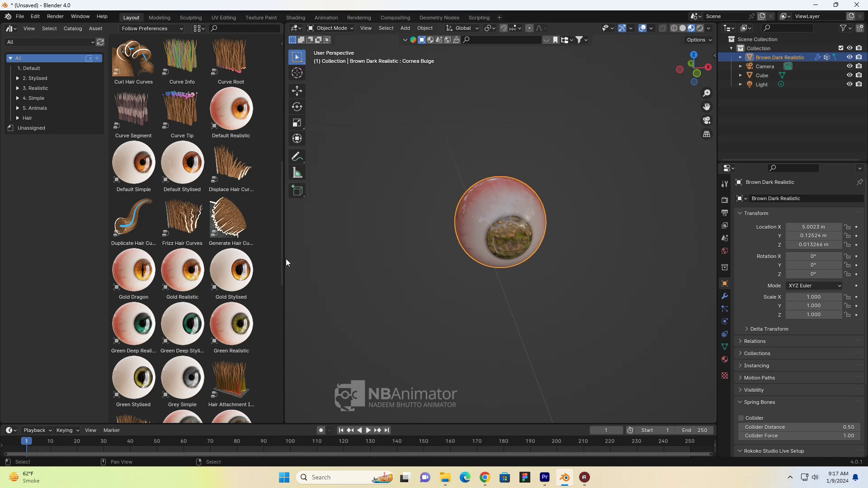
{"action": "mouse_move", "coordinate": [286, 259]}
{"action": "left_mouse_down"}
{"action": "mouse_move", "coordinate": [332, 263]}
{"action": "mouse_move", "coordinate": [312, 262]}
{"action": "left_mouse_up"}
- Drop the Purple Realistic eyeball at about X 4.99 m and zoom out to see both eyes
{"action": "scroll", "coordinate": [225, 329], "scroll_direction": "down", "scroll_amount": 5}
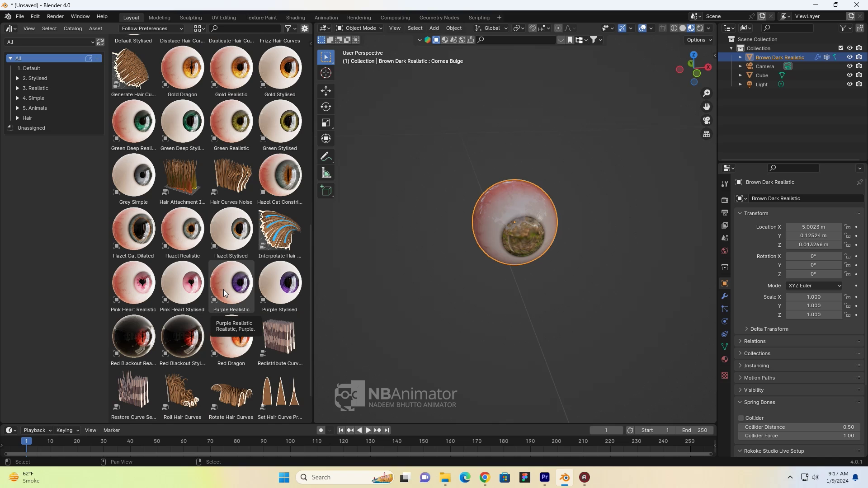
{"action": "mouse_move", "coordinate": [236, 281]}
{"action": "left_mouse_down"}
{"action": "mouse_move", "coordinate": [471, 311]}
{"action": "mouse_move", "coordinate": [505, 331]}
{"action": "left_mouse_up"}
{"action": "scroll", "coordinate": [505, 330], "scroll_direction": "up", "scroll_amount": 3}
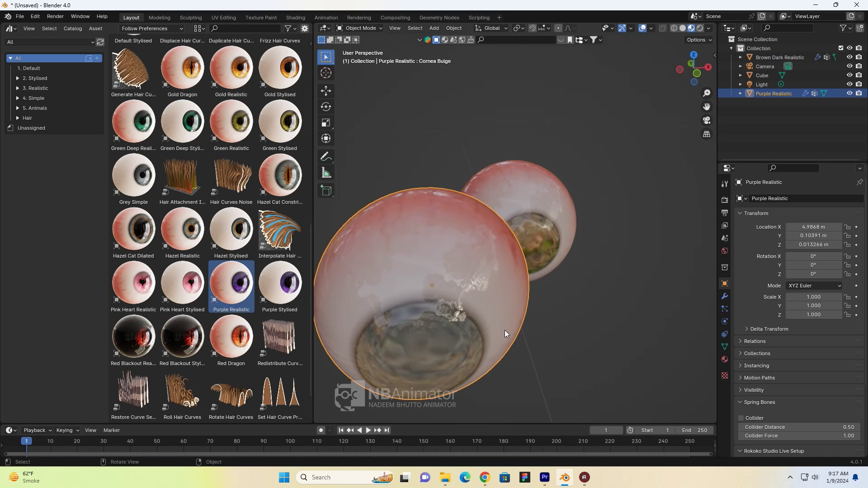
{"action": "middle_click_drag", "start_coordinate": [504, 330], "coordinate": [604, 361]}
{"action": "scroll", "coordinate": [604, 361], "scroll_direction": "down", "scroll_amount": 5}
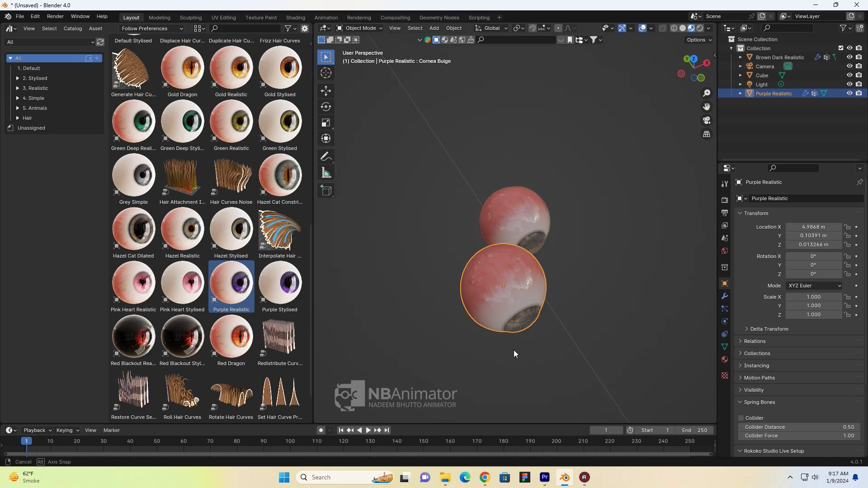
{"action": "middle_click_drag", "start_coordinate": [533, 359], "coordinate": [473, 277]}
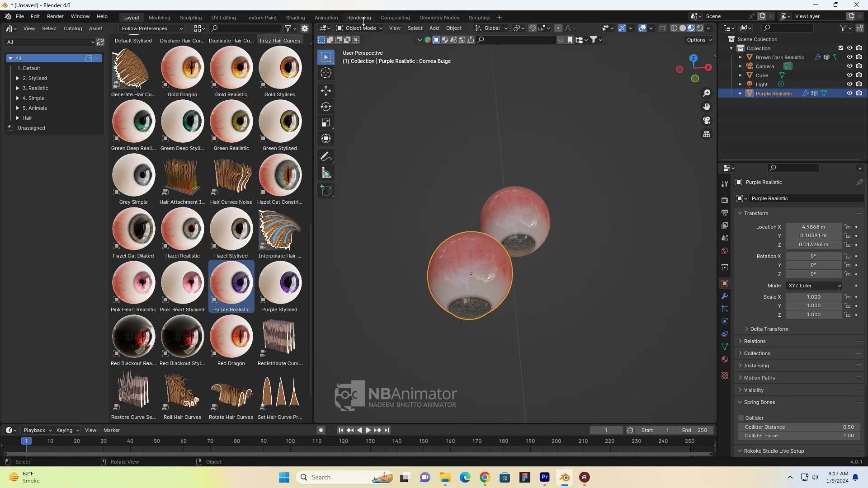
{"action": "left_click", "coordinate": [294, 18]}
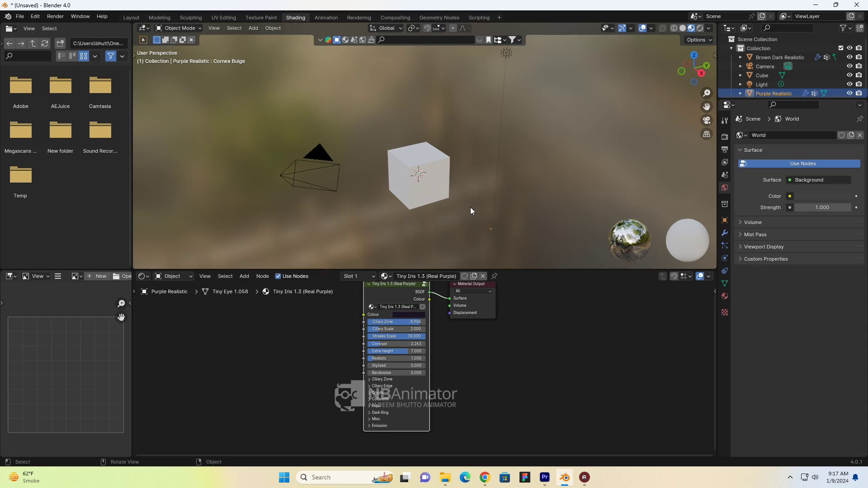
{"action": "scroll", "coordinate": [383, 235], "scroll_direction": "down", "scroll_amount": 3}
{"action": "scroll", "coordinate": [386, 234], "scroll_direction": "down", "scroll_amount": 2}
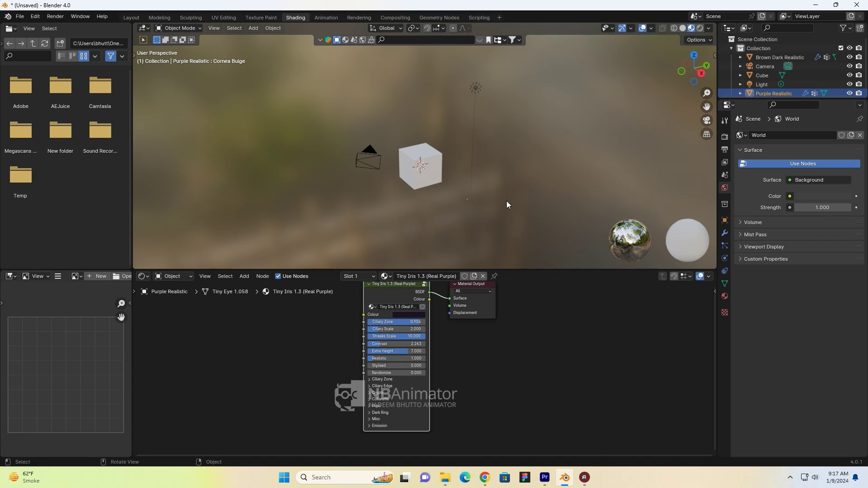
{"action": "left_click", "coordinate": [454, 204], "text": "shift"}
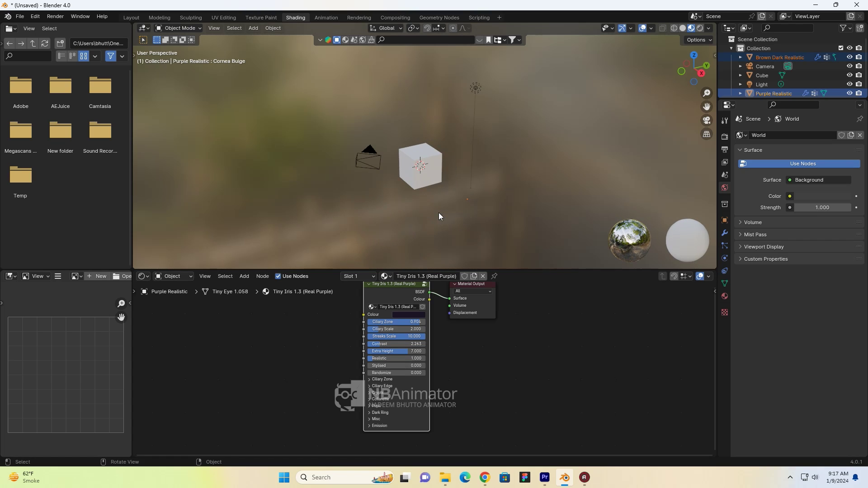
{"action": "left_click", "coordinate": [131, 17]}
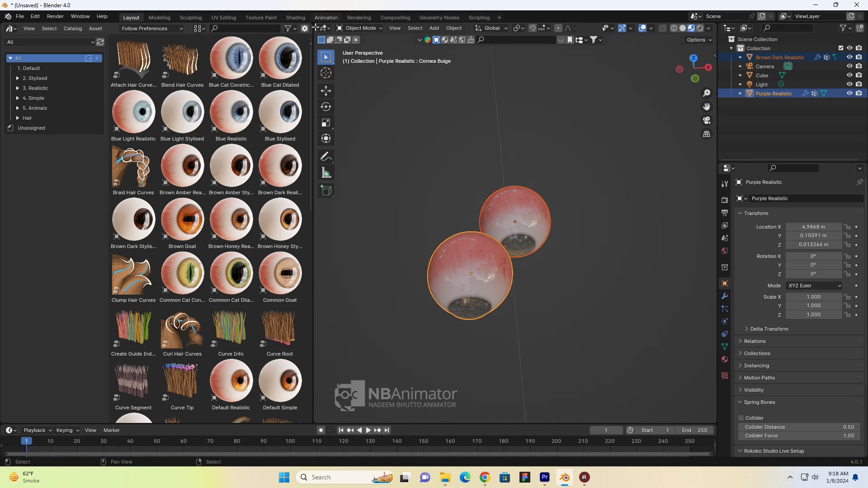
- Close the Asset Browser area and delete both eyeballs
{"action": "scroll", "coordinate": [342, 179], "scroll_direction": "down", "scroll_amount": 4}
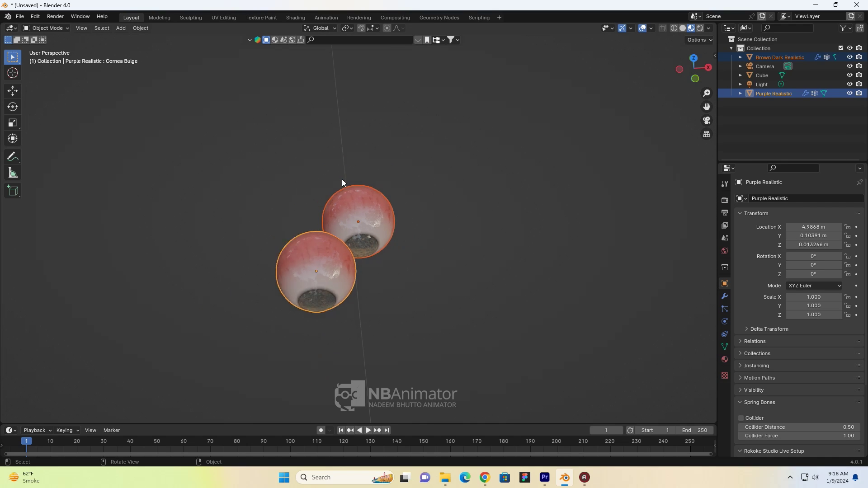
{"action": "mouse_move", "coordinate": [342, 179]}
{"action": "middle_mouse_down"}
{"action": "mouse_move", "coordinate": [385, 229]}
{"action": "mouse_move", "coordinate": [407, 202]}
{"action": "middle_mouse_up"}
{"action": "left_click_drag", "start_coordinate": [445, 175], "coordinate": [243, 275]}
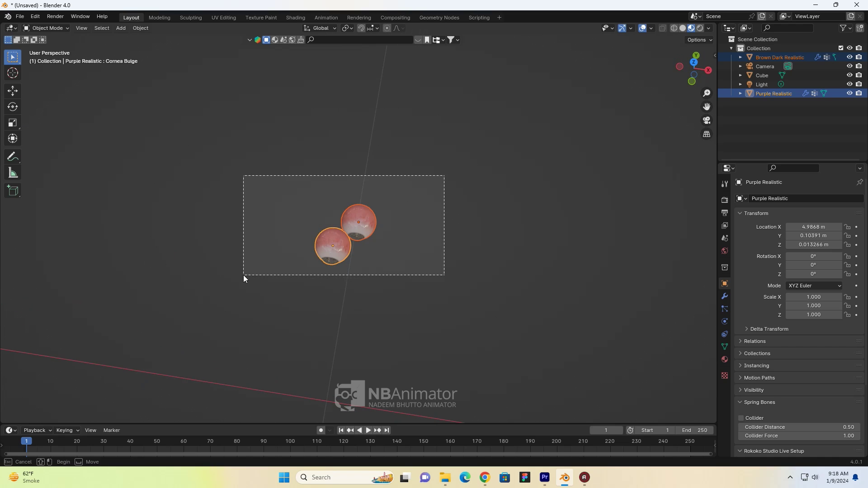
{"action": "key", "text": "Delete"}
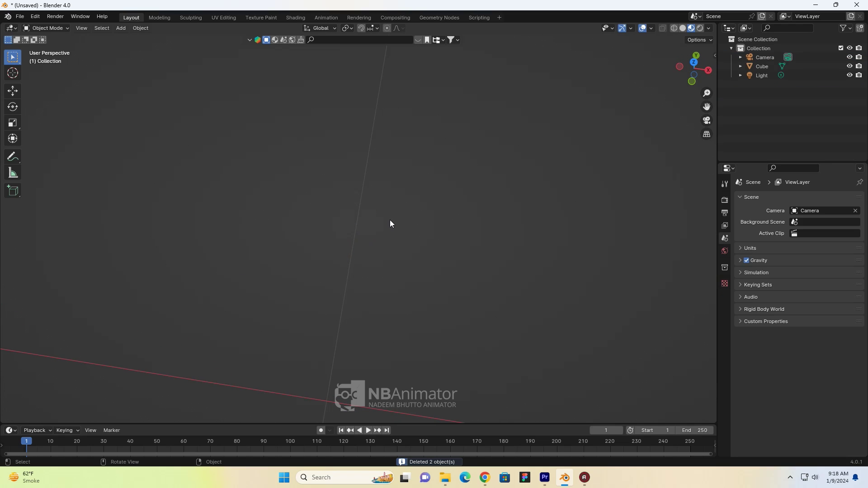
- Delete the default cube, leaving only the Camera and Light
{"action": "mouse_move", "coordinate": [390, 220]}
{"action": "middle_mouse_down"}
{"action": "mouse_move", "coordinate": [334, 246]}
{"action": "mouse_move", "coordinate": [395, 313]}
{"action": "mouse_move", "coordinate": [330, 284]}
{"action": "middle_mouse_up"}
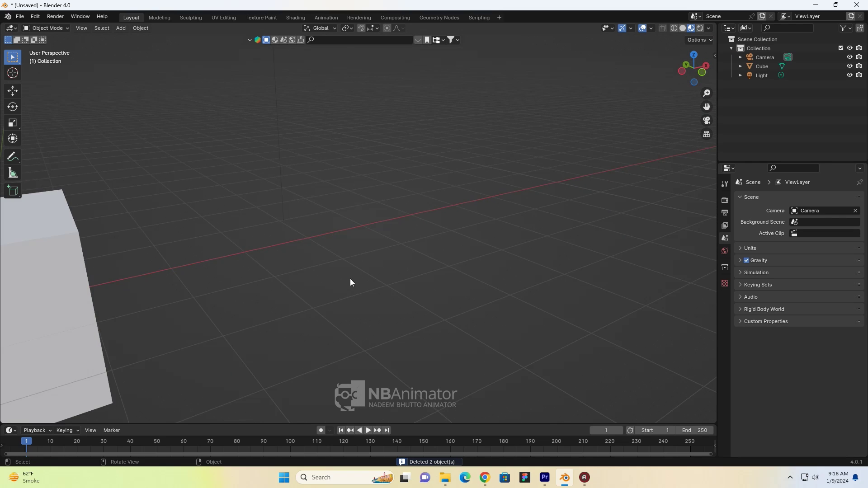
{"action": "scroll", "coordinate": [330, 285], "scroll_direction": "down", "scroll_amount": 3}
{"action": "left_click", "coordinate": [239, 252]}
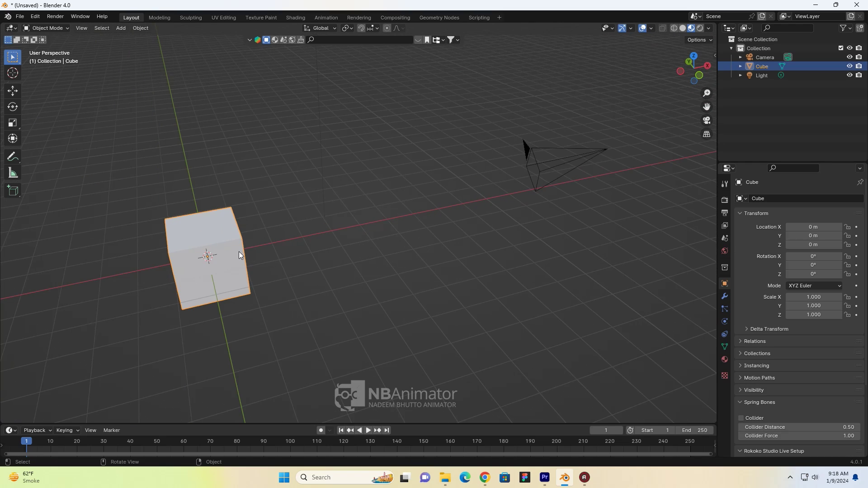
{"action": "key", "text": "Delete"}
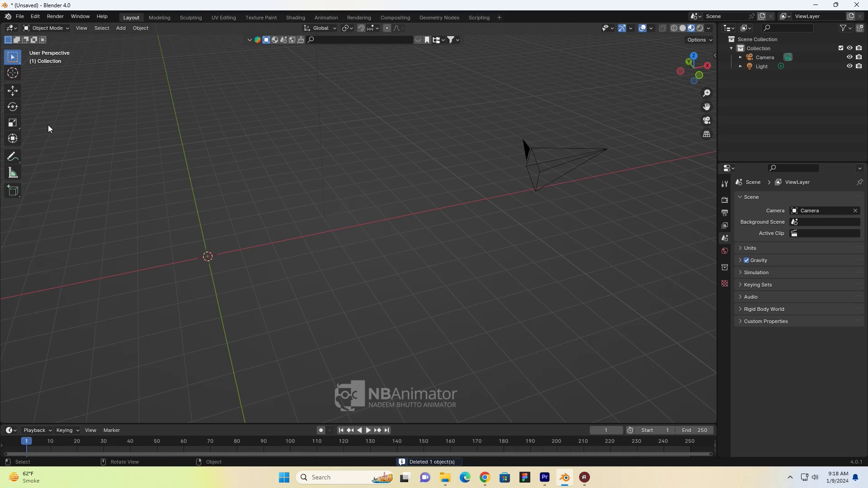
- From Edit > Preferences > Add-ons, bring up the Install... file browser
{"action": "left_click", "coordinate": [37, 19]}
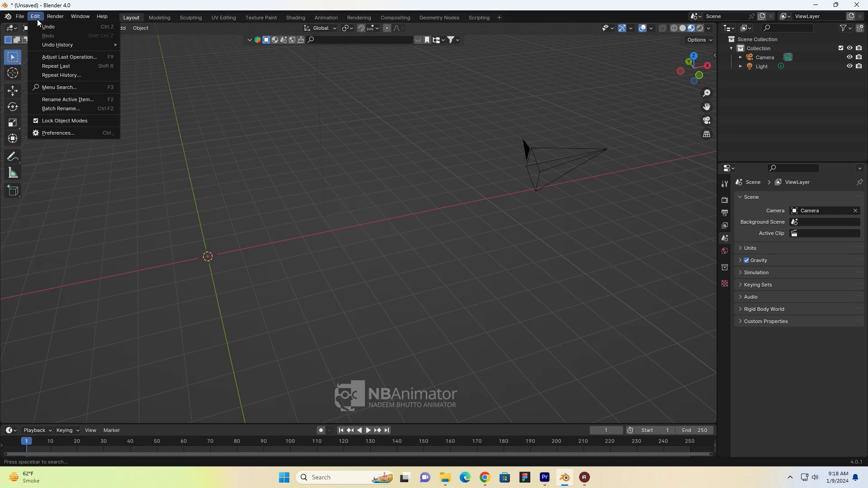
{"action": "left_click", "coordinate": [46, 135]}
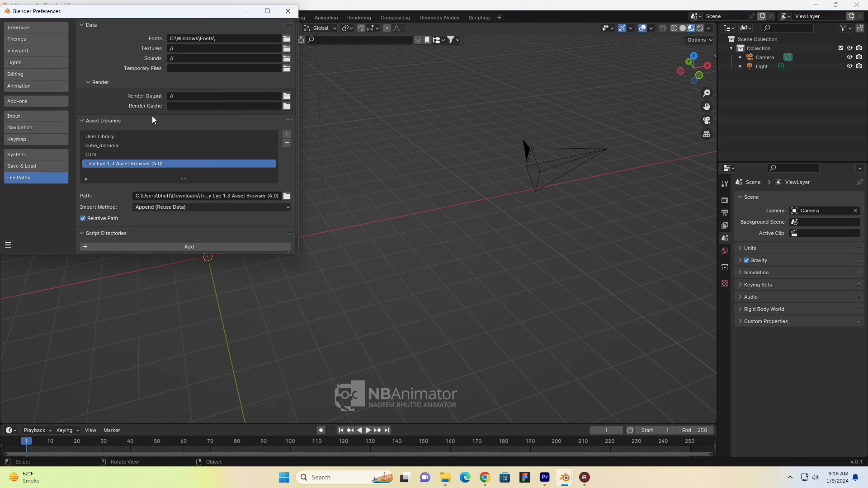
{"action": "left_click", "coordinate": [14, 104]}
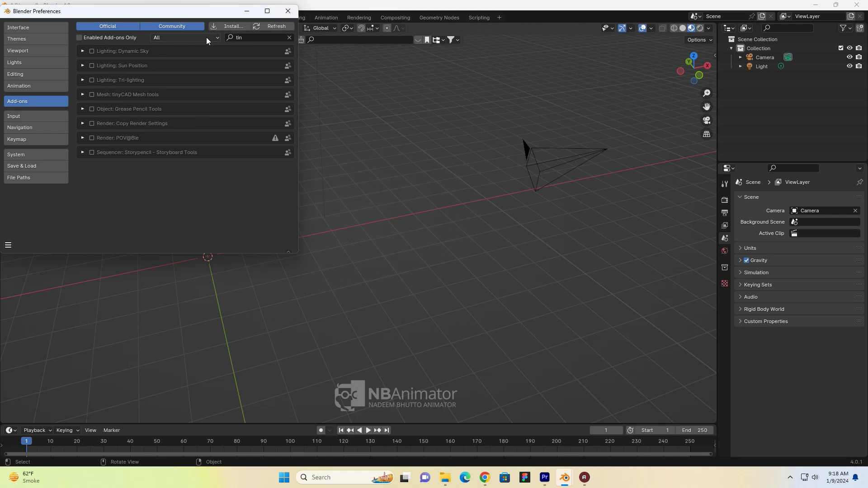
{"action": "left_click", "coordinate": [232, 27]}
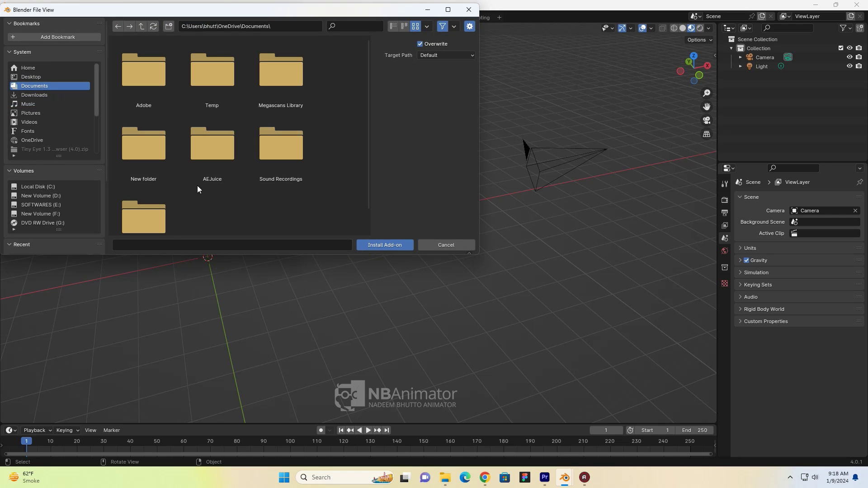
- Install the add-on 'Tiny Eye 1.3 Add Menu (4.0).zip' from the Downloads folder
{"action": "left_click", "coordinate": [39, 95]}
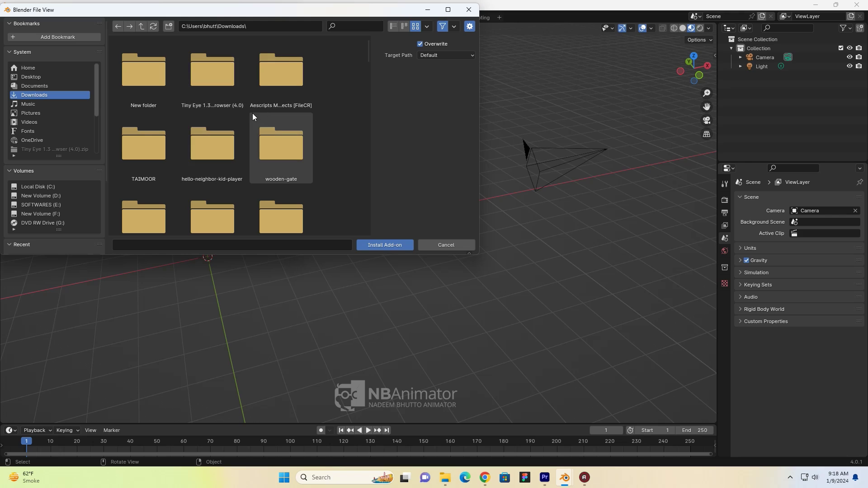
{"action": "scroll", "coordinate": [191, 128], "scroll_direction": "down", "scroll_amount": 2}
{"action": "scroll", "coordinate": [192, 129], "scroll_direction": "down", "scroll_amount": 2}
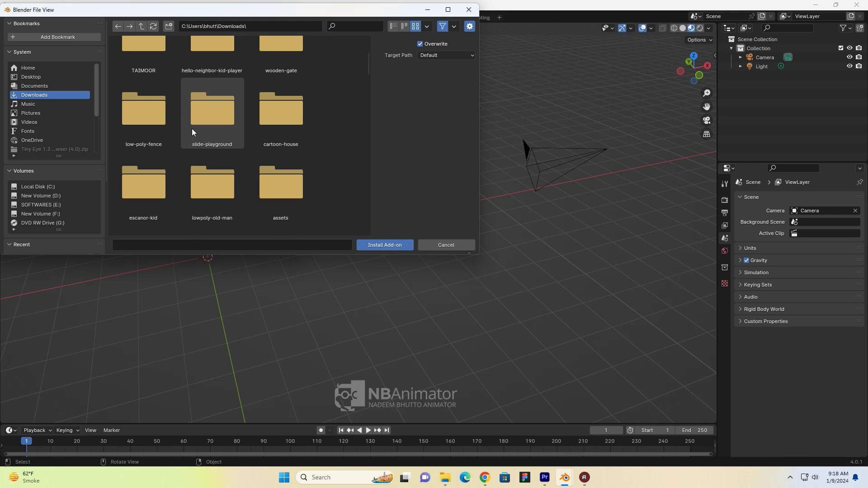
{"action": "scroll", "coordinate": [191, 128], "scroll_direction": "down", "scroll_amount": 1}
{"action": "scroll", "coordinate": [192, 128], "scroll_direction": "down", "scroll_amount": 2}
{"action": "scroll", "coordinate": [192, 129], "scroll_direction": "down", "scroll_amount": 3}
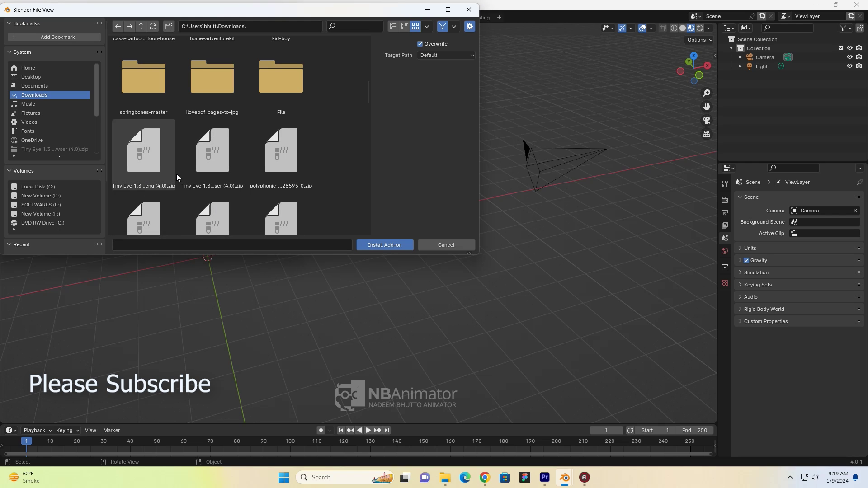
{"action": "left_click", "coordinate": [132, 170]}
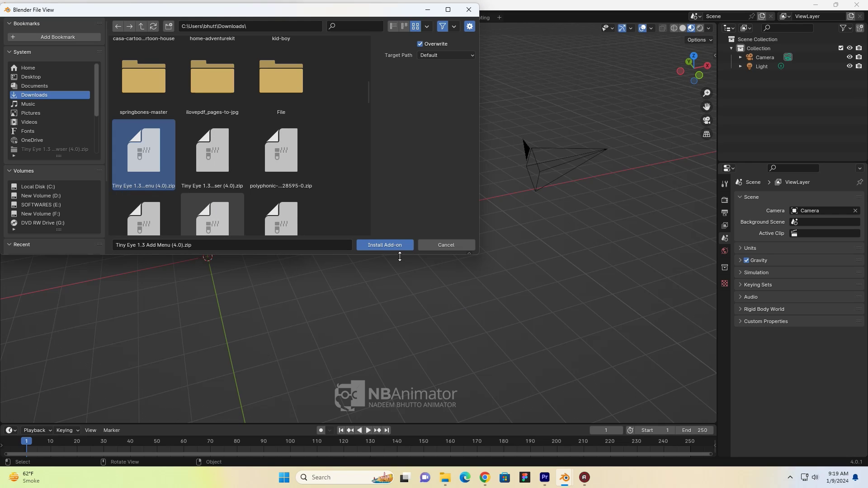
{"action": "left_click", "coordinate": [381, 249]}
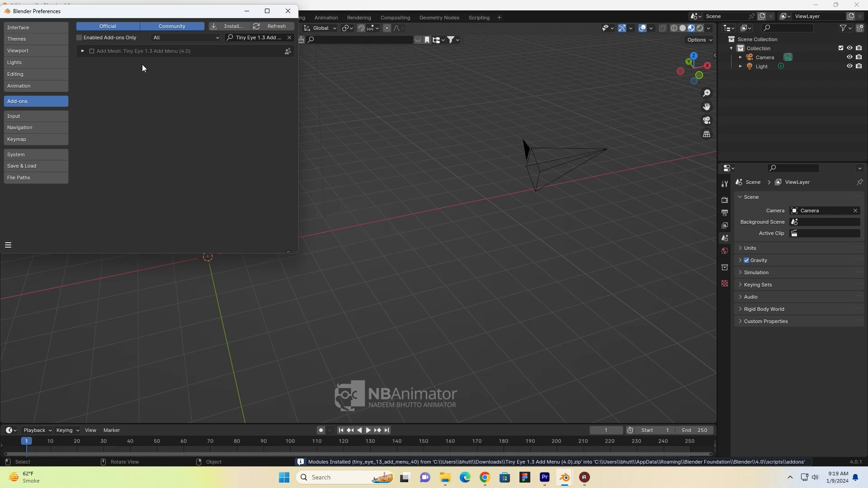
- Enable 'Add Mesh: Tiny Eye 1.3 Add Menu (4.0)', save preferences and close Preferences
{"action": "left_click", "coordinate": [93, 52]}
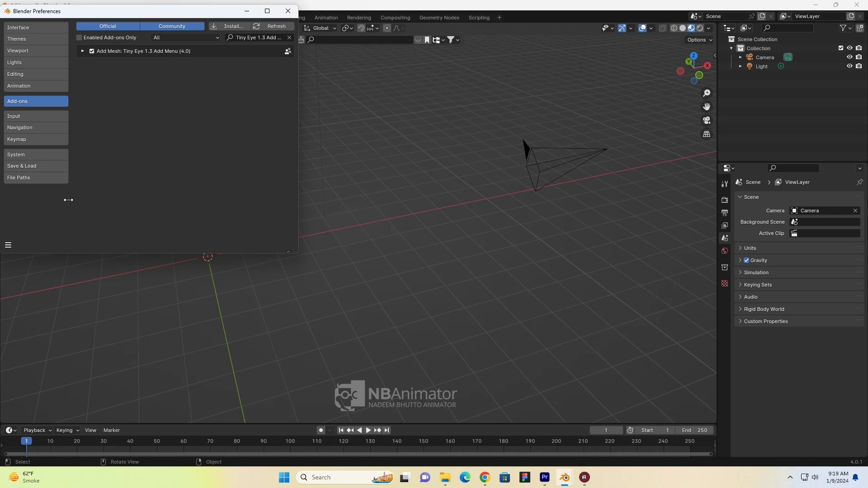
{"action": "left_click", "coordinate": [5, 250]}
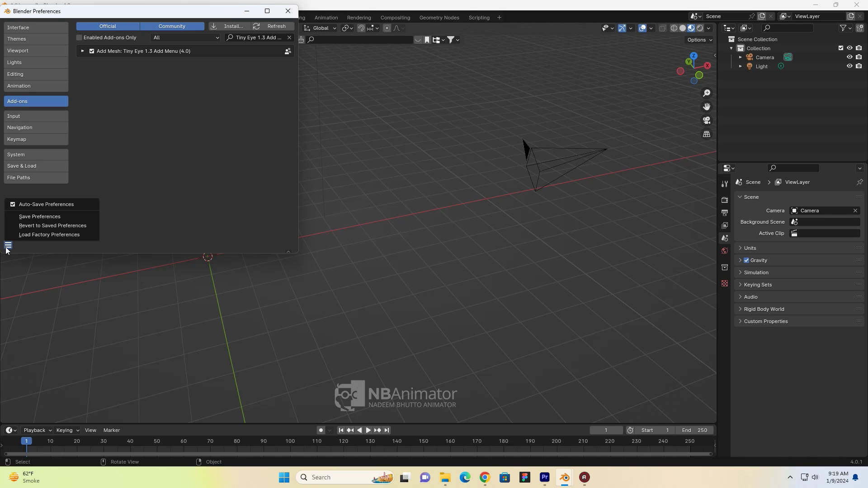
{"action": "left_click", "coordinate": [51, 219]}
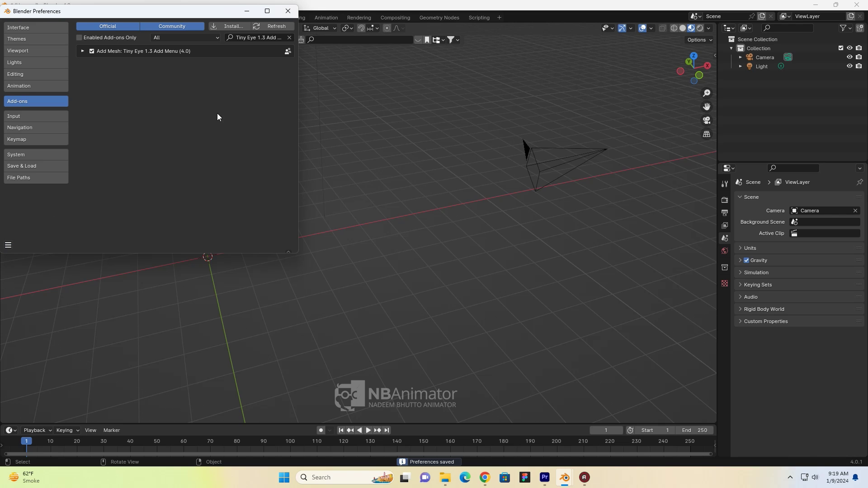
{"action": "left_click", "coordinate": [288, 11]}
{"action": "middle_click_drag", "start_coordinate": [397, 211], "coordinate": [443, 244]}
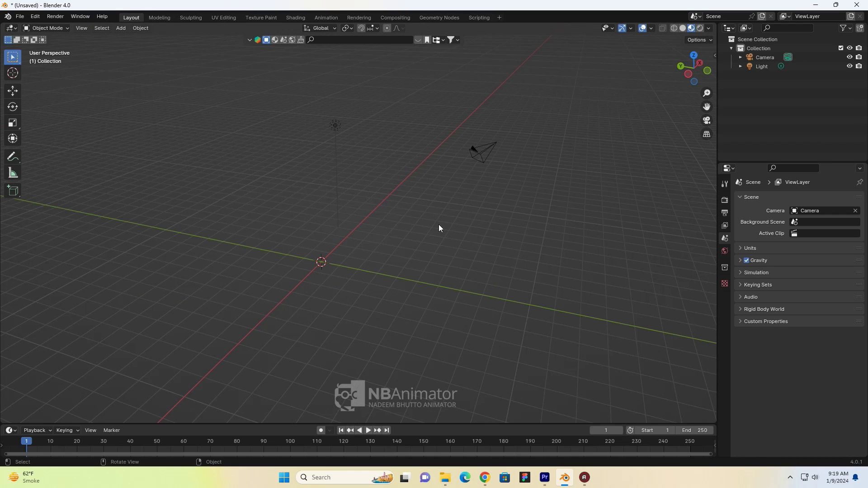
- Add the Green eyeball from the Shift+A Tiny Eye 1.3 > Realistic menu and zoom onto it
{"action": "key", "text": "n"}
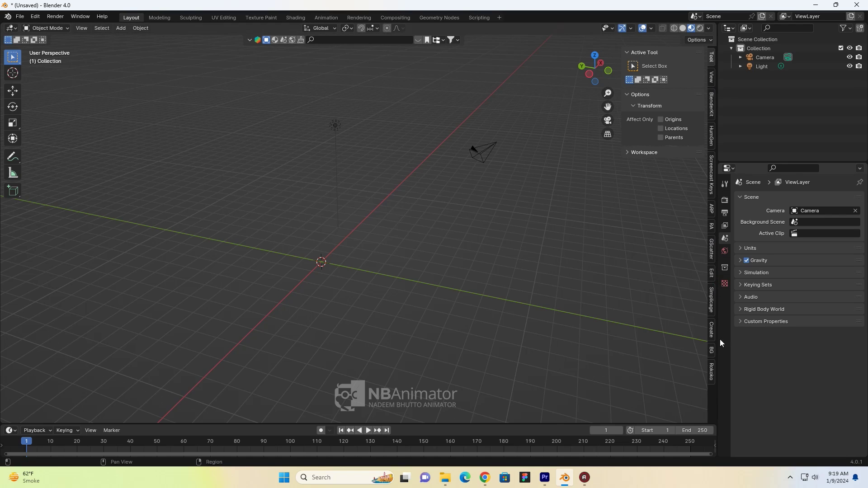
{"action": "key", "text": "n"}
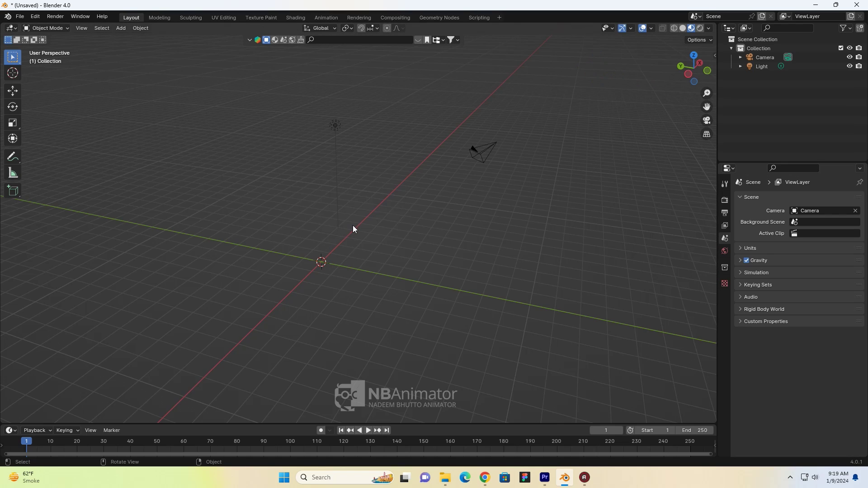
{"action": "key", "text": "shift+a"}
{"action": "key", "text": "shift+a"}
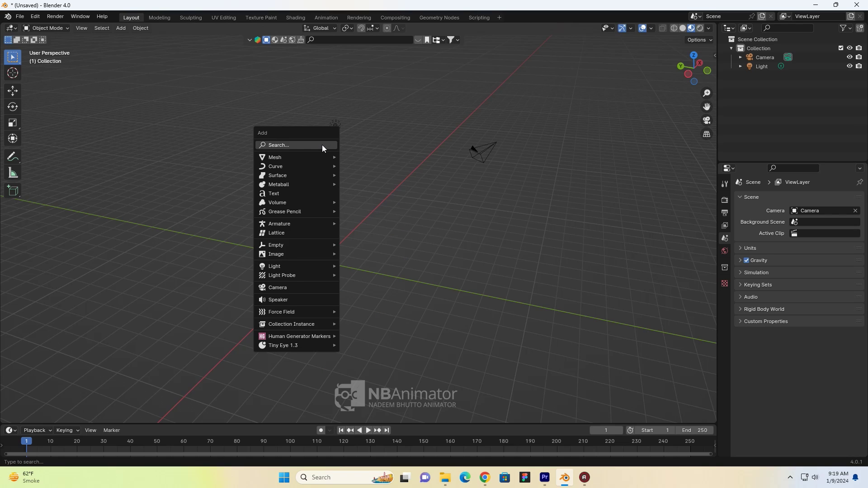
{"action": "mouse_move", "coordinate": [284, 346]}
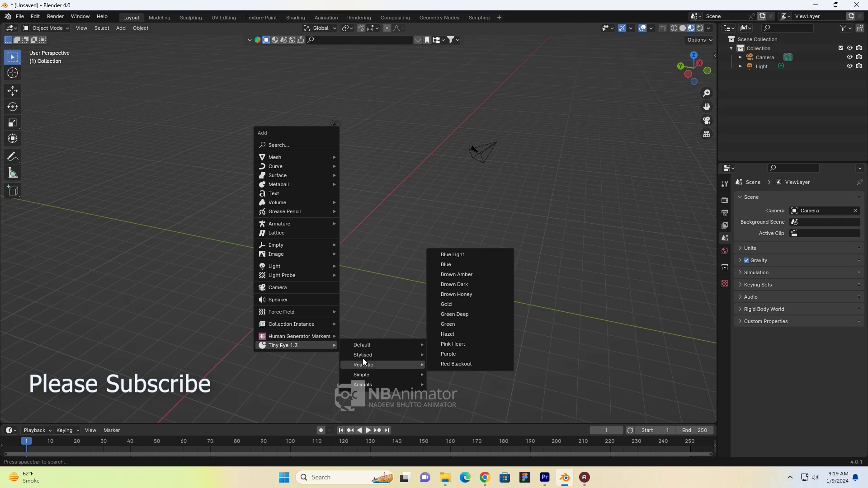
{"action": "mouse_move", "coordinate": [364, 365]}
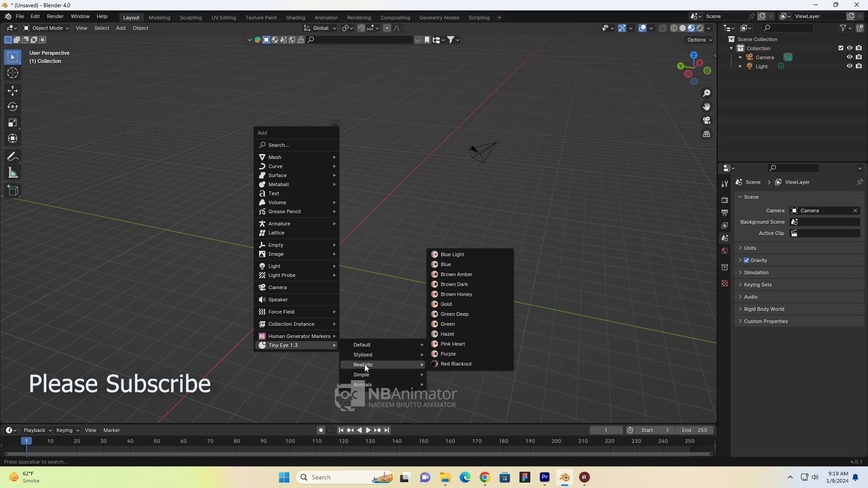
{"action": "left_click", "coordinate": [458, 325]}
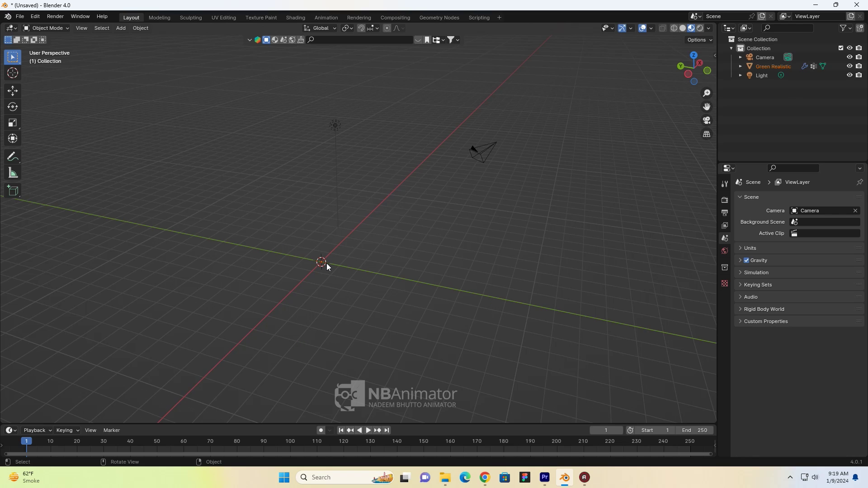
{"action": "mouse_move", "coordinate": [375, 266]}
{"action": "middle_mouse_down"}
{"action": "mouse_move", "coordinate": [369, 276]}
{"action": "mouse_move", "coordinate": [438, 249]}
{"action": "mouse_move", "coordinate": [248, 260]}
{"action": "mouse_move", "coordinate": [337, 242]}
{"action": "mouse_move", "coordinate": [319, 285]}
{"action": "mouse_move", "coordinate": [298, 221]}
{"action": "mouse_move", "coordinate": [335, 198]}
{"action": "mouse_move", "coordinate": [340, 216]}
{"action": "mouse_move", "coordinate": [413, 239]}
{"action": "mouse_move", "coordinate": [517, 302]}
{"action": "middle_mouse_up"}
- Reopen the add-on Install browser and scroll Downloads to the Tiny Eye zip files
{"action": "scroll", "coordinate": [299, 221], "scroll_direction": "down", "scroll_amount": 4}
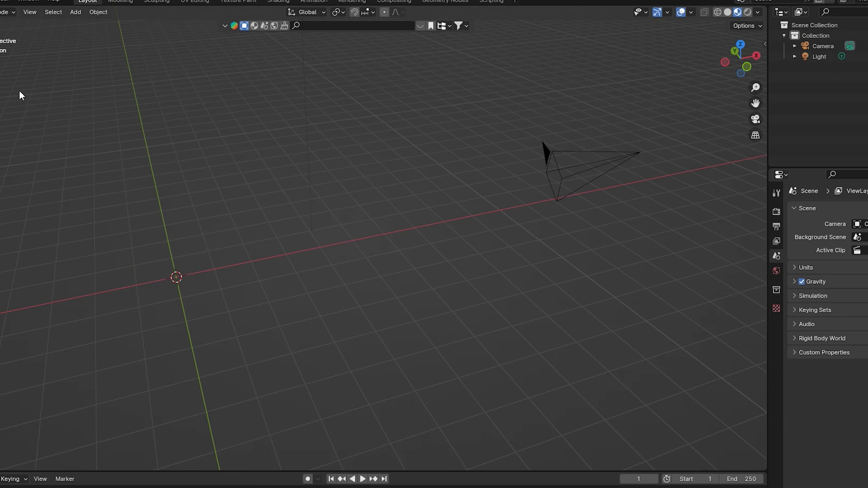
{"action": "left_click", "coordinate": [35, 16]}
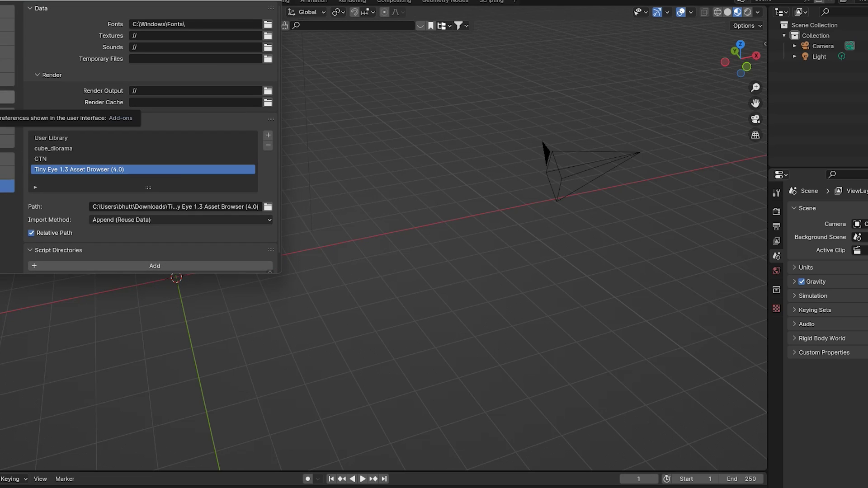
{"action": "left_click", "coordinate": [204, 8]}
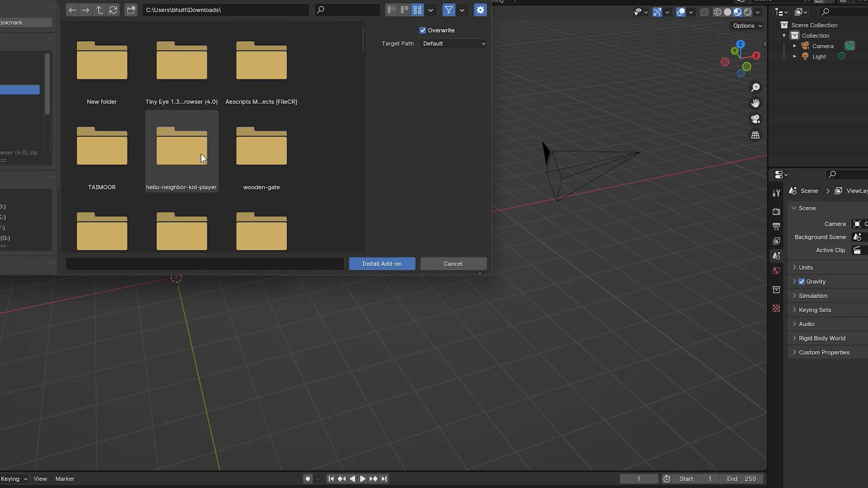
{"action": "scroll", "coordinate": [158, 128], "scroll_direction": "down", "scroll_amount": 3}
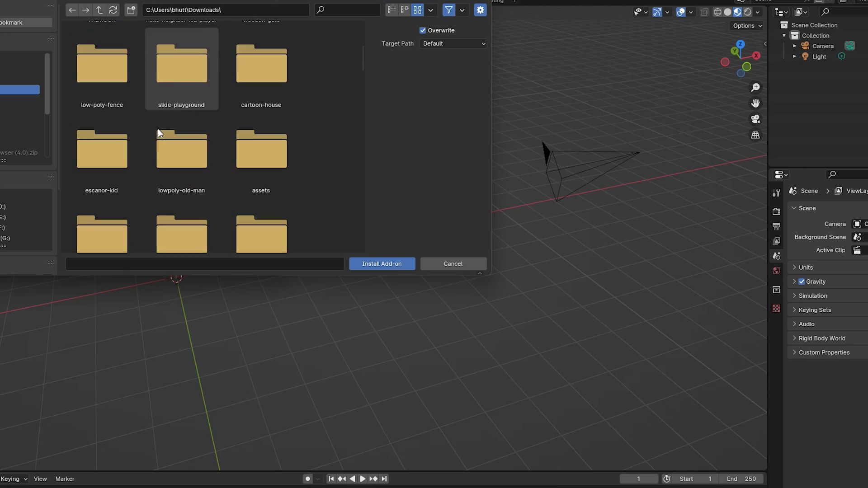
{"action": "scroll", "coordinate": [158, 129], "scroll_direction": "down", "scroll_amount": 3}
{"action": "scroll", "coordinate": [152, 189], "scroll_direction": "down", "scroll_amount": 5}
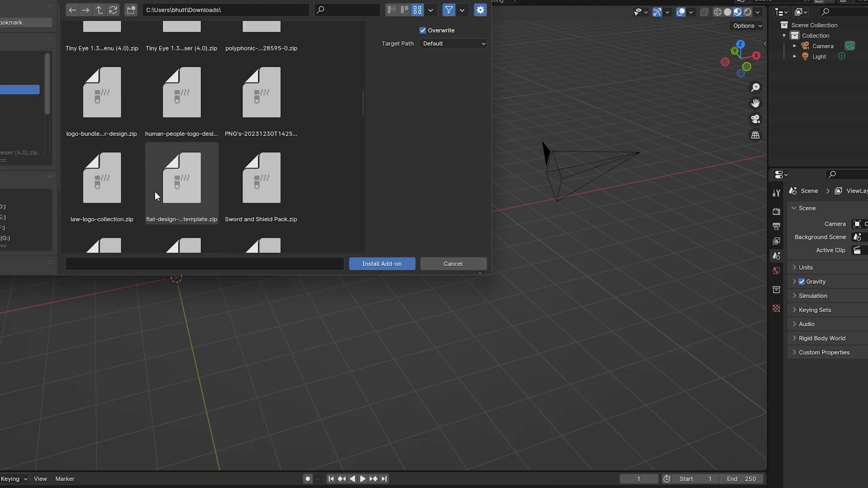
{"action": "scroll", "coordinate": [155, 191], "scroll_direction": "up", "scroll_amount": 2}
{"action": "scroll", "coordinate": [126, 161], "scroll_direction": "up", "scroll_amount": 2}
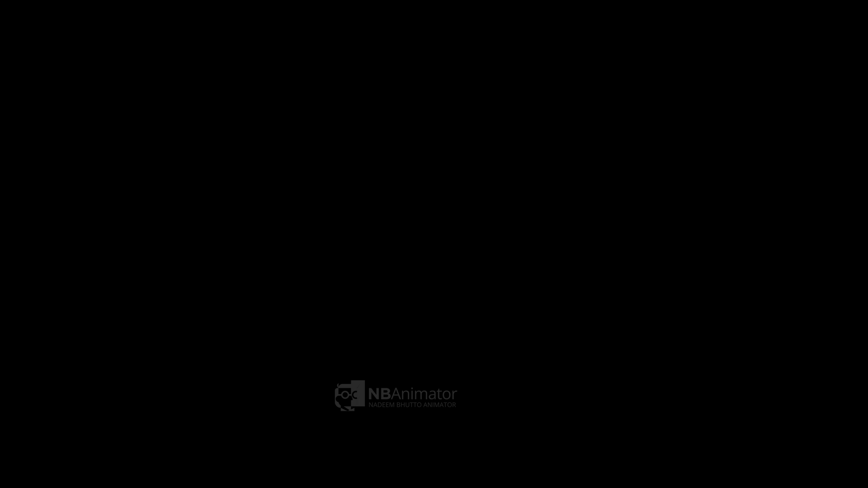